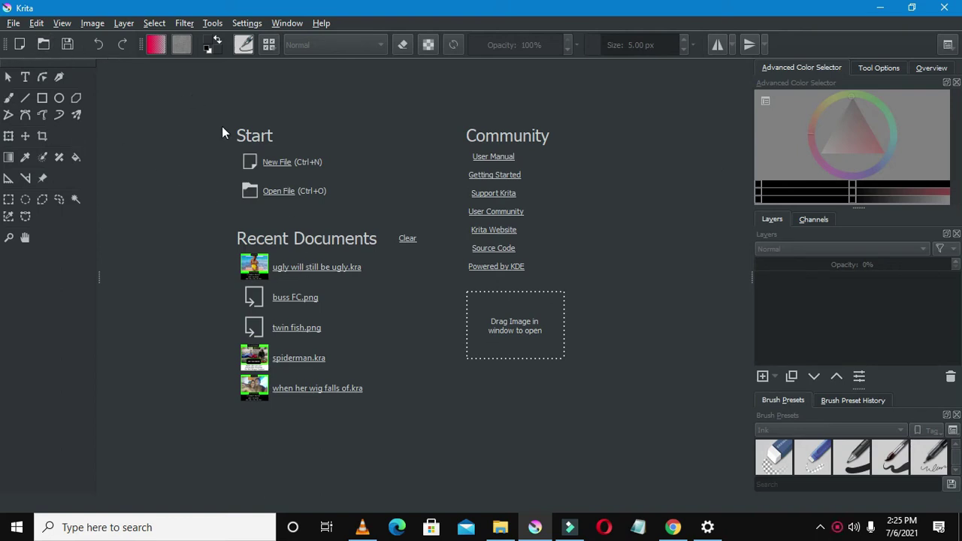
Create a new blank 1366 × 768 px document from the welcome screen
{"action": "left_click", "coordinate": [272, 167]}
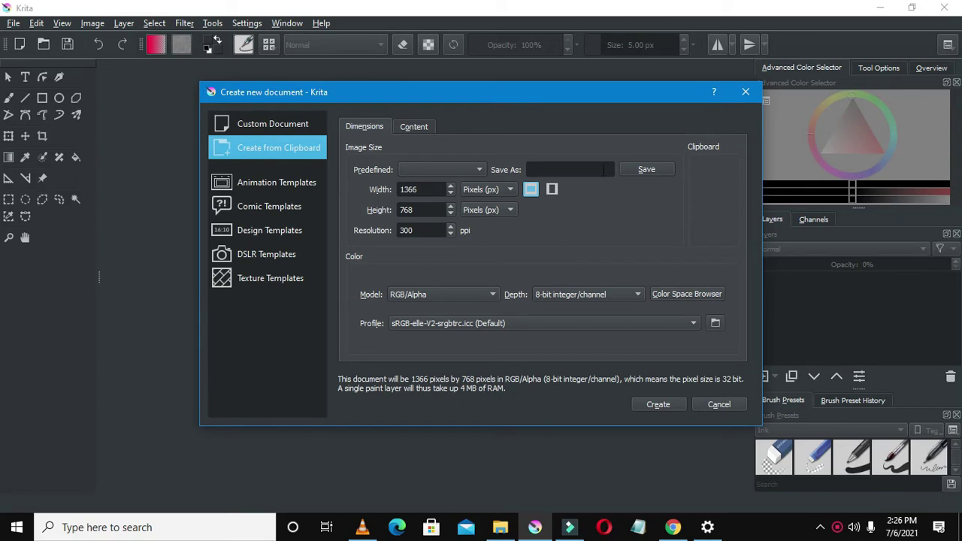
{"action": "left_click", "coordinate": [661, 403]}
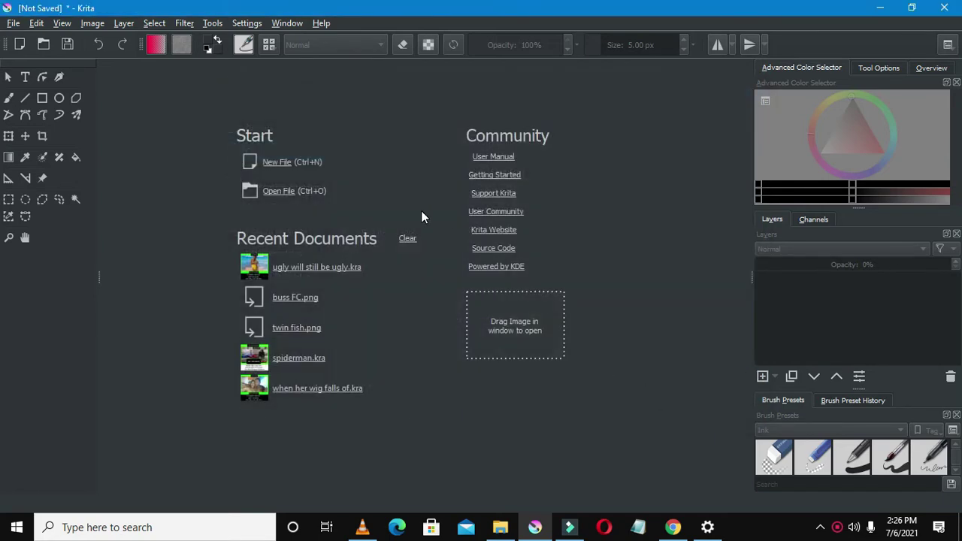
{"action": "scroll", "coordinate": [420, 217], "scroll_direction": "up", "scroll_amount": 1}
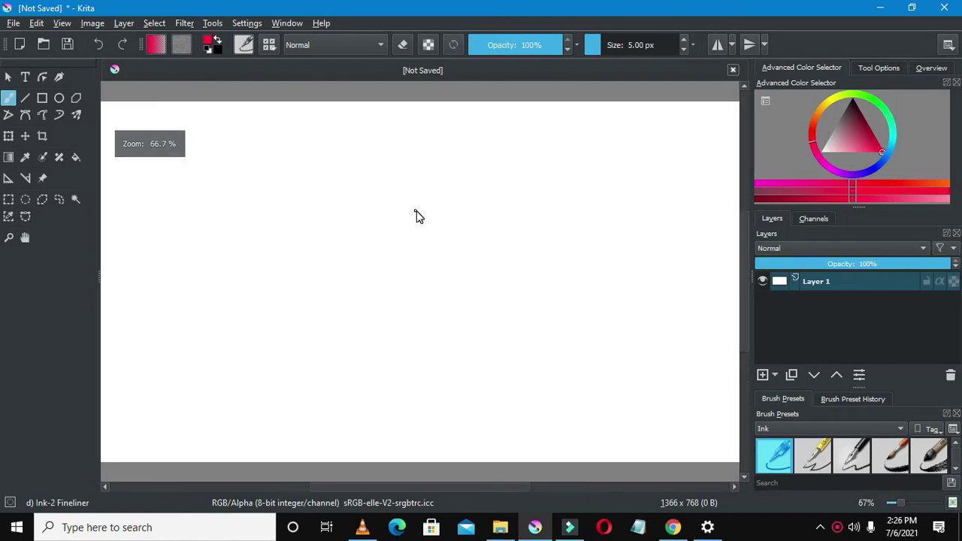
Add a new layer and rename the bottom layer to 'backgtound'
{"action": "left_click", "coordinate": [764, 374]}
{"action": "double_click", "coordinate": [834, 300]}
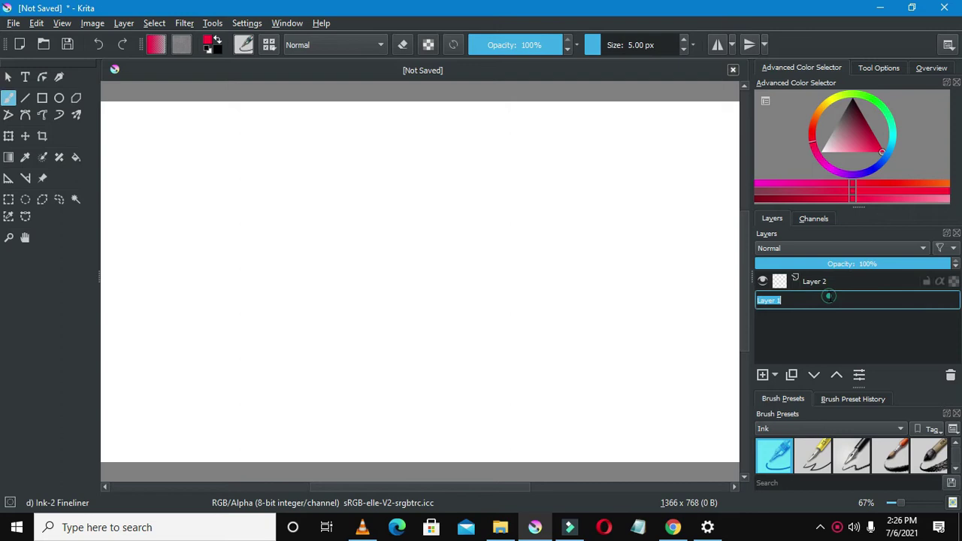
{"action": "type", "text": "backgtound"}
{"action": "key", "text": "Return"}
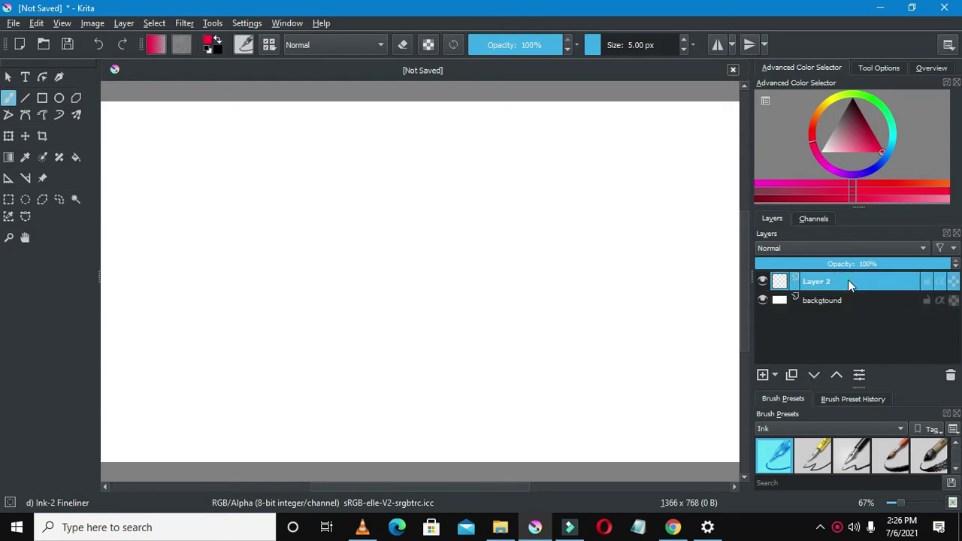
Rename the new upper layer to 'google logo'
{"action": "double_click", "coordinate": [849, 281]}
{"action": "key", "text": "BackSpace"}
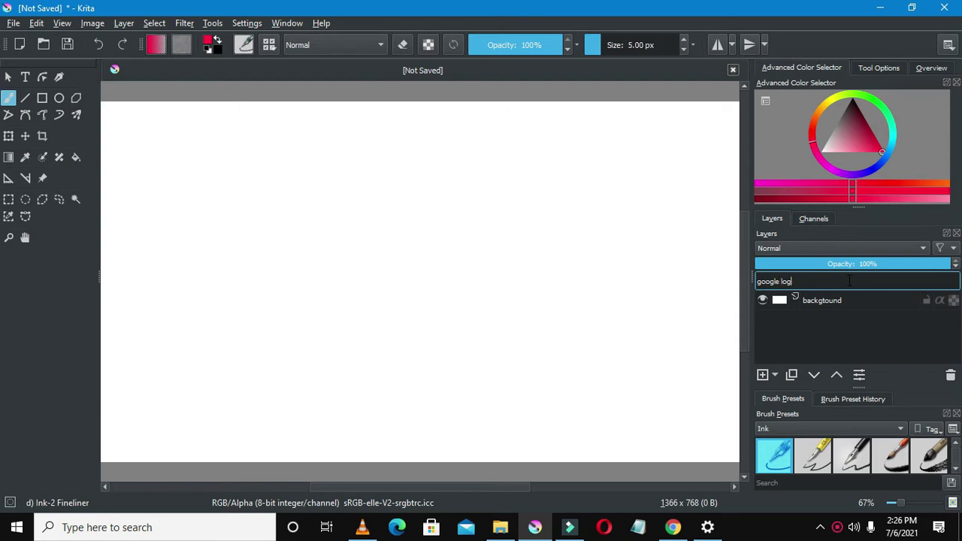
{"action": "key", "text": "Return"}
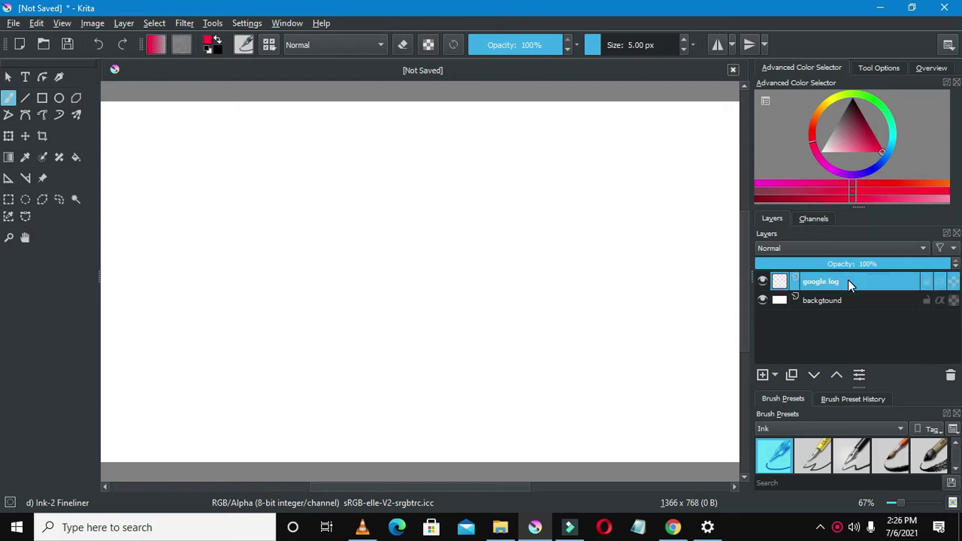
{"action": "double_click", "coordinate": [849, 280]}
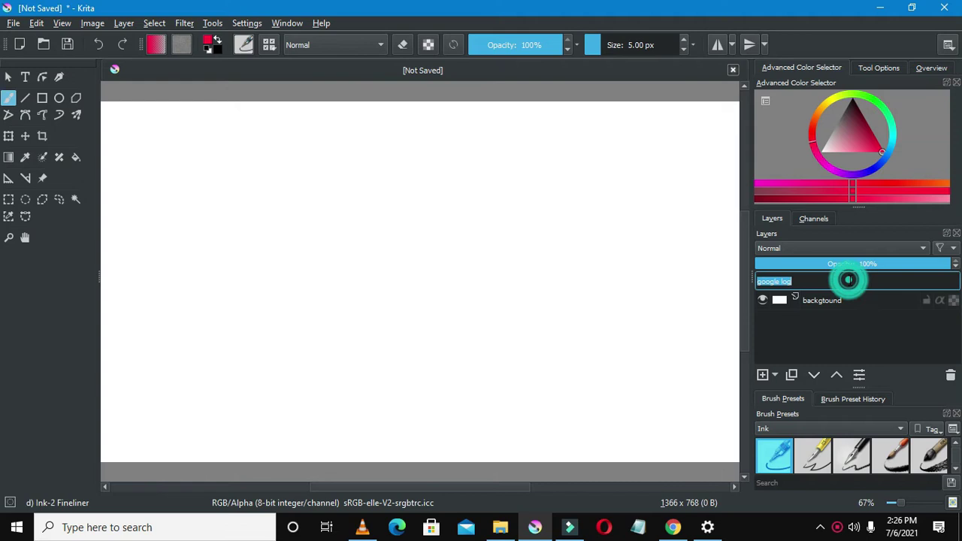
{"action": "key", "text": "End"}
{"action": "type", "text": "o"}
{"action": "key", "text": "Return"}
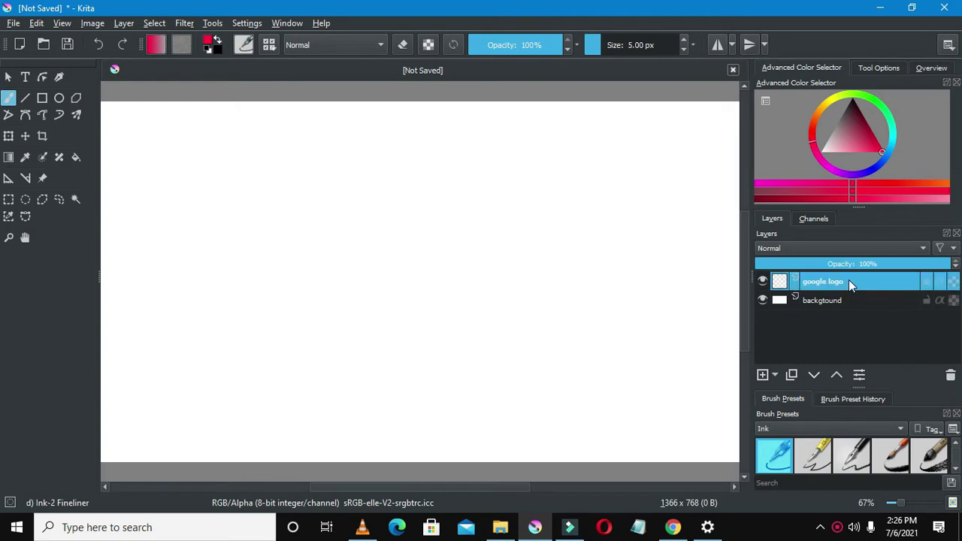
{"action": "left_click", "coordinate": [26, 75]}
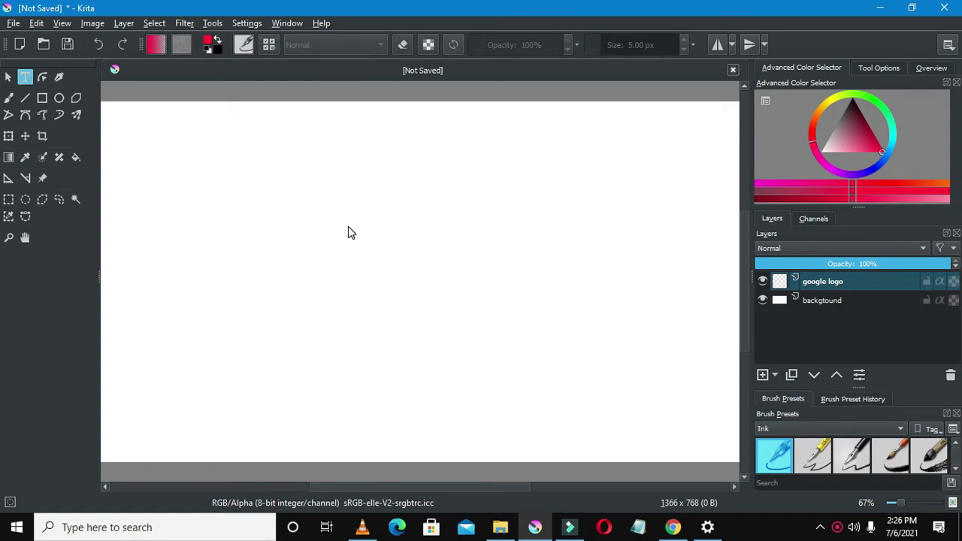
Draw a text box and replace its placeholder sentence with the word 'Google'
{"action": "left_click_drag", "start_coordinate": [262, 172], "coordinate": [741, 431]}
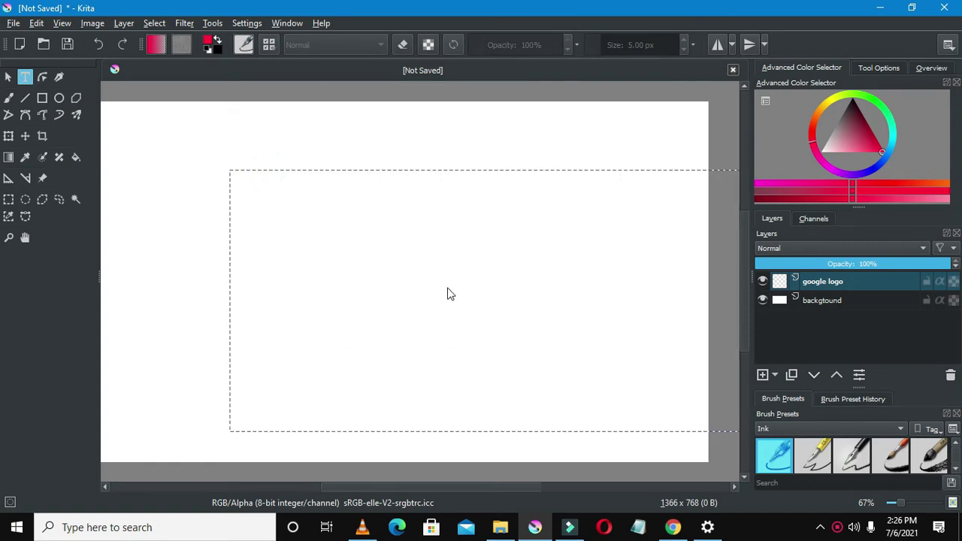
{"action": "left_click_drag", "start_coordinate": [481, 229], "coordinate": [281, 219]}
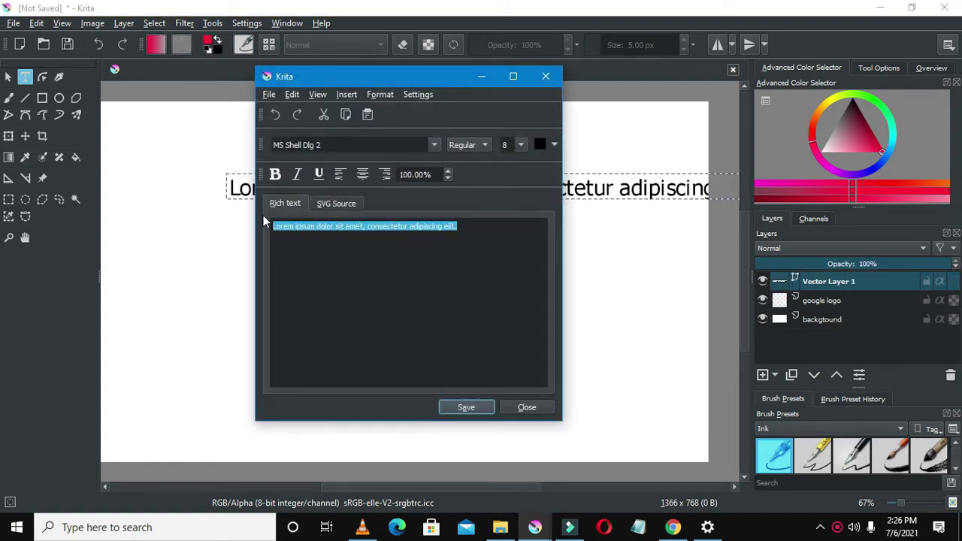
{"action": "key", "text": "Delete"}
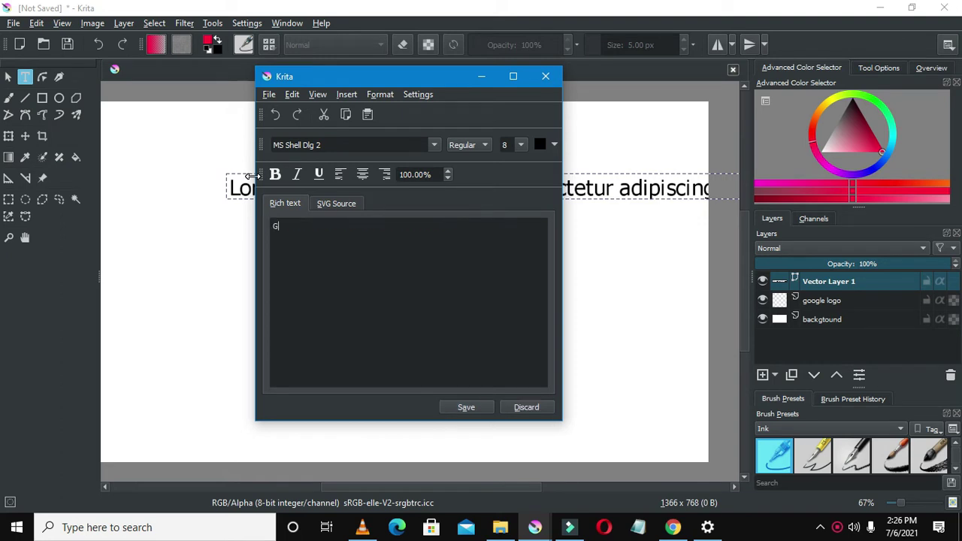
{"action": "type", "text": "Google"}
{"action": "triple_click", "coordinate": [335, 258]}
{"action": "left_click", "coordinate": [474, 407]}
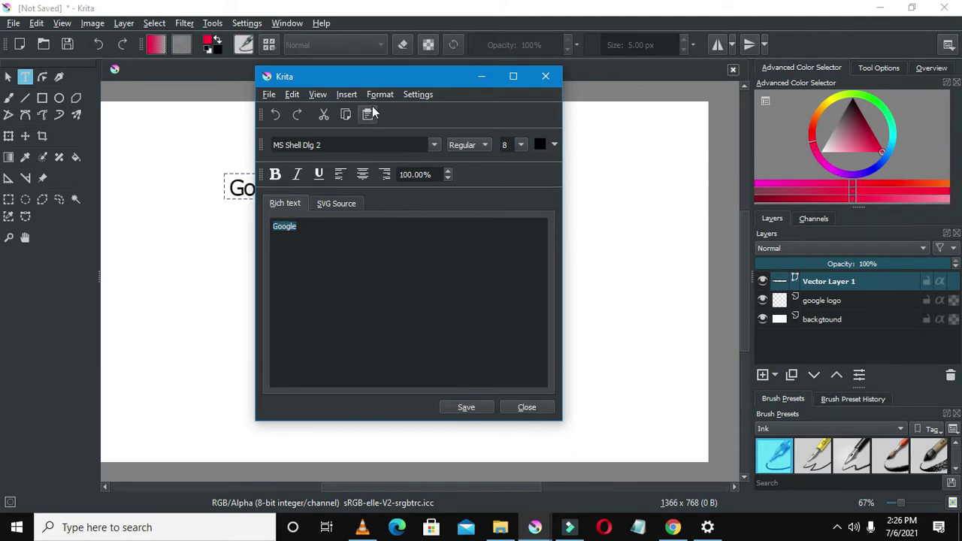
{"action": "left_click_drag", "start_coordinate": [371, 81], "coordinate": [503, 104]}
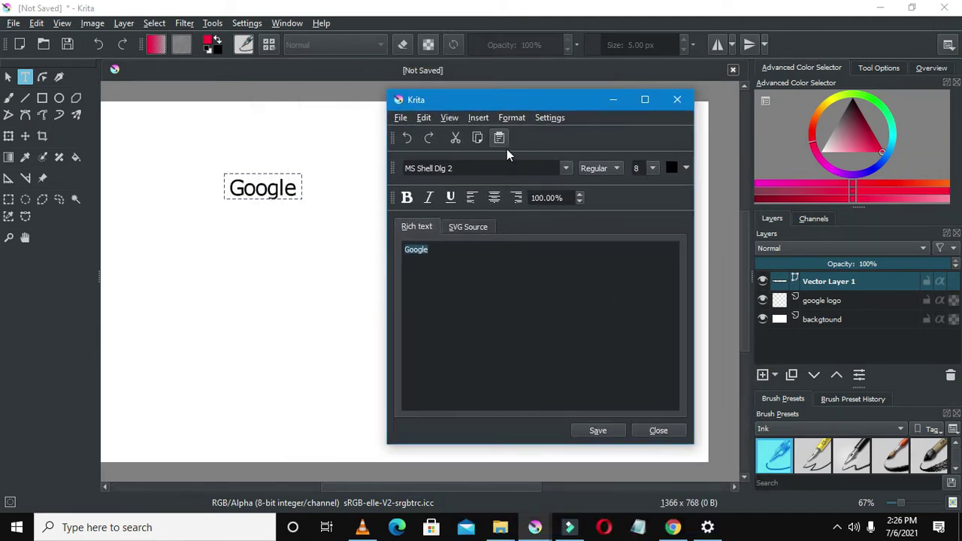
Change the Google text's font to Product Sans
{"action": "left_click", "coordinate": [494, 164]}
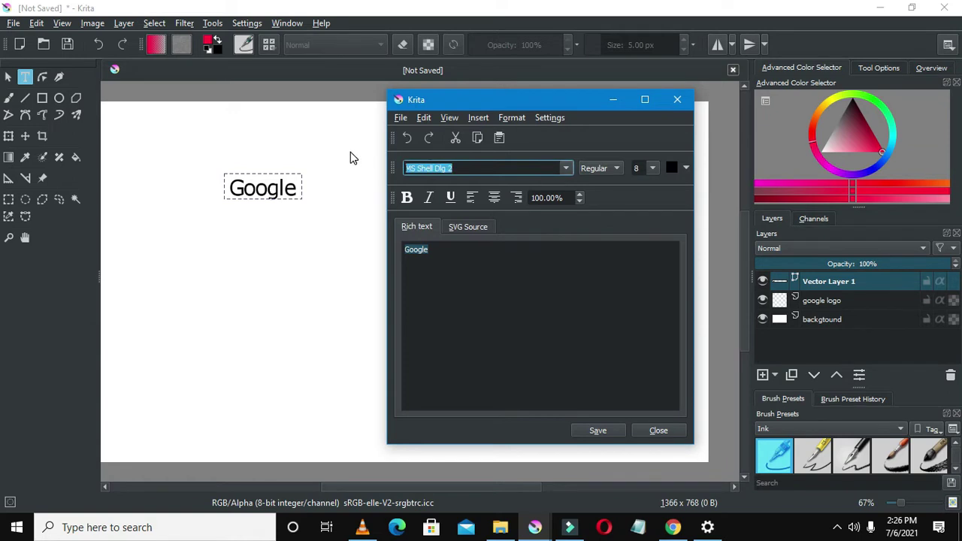
{"action": "key", "text": "BackSpace"}
{"action": "type", "text": "product Sans"}
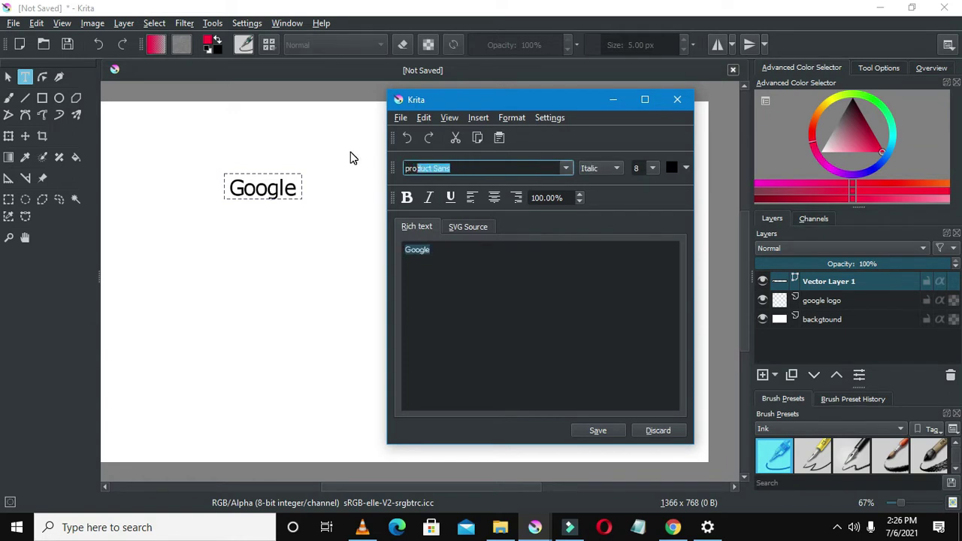
{"action": "left_click", "coordinate": [606, 431]}
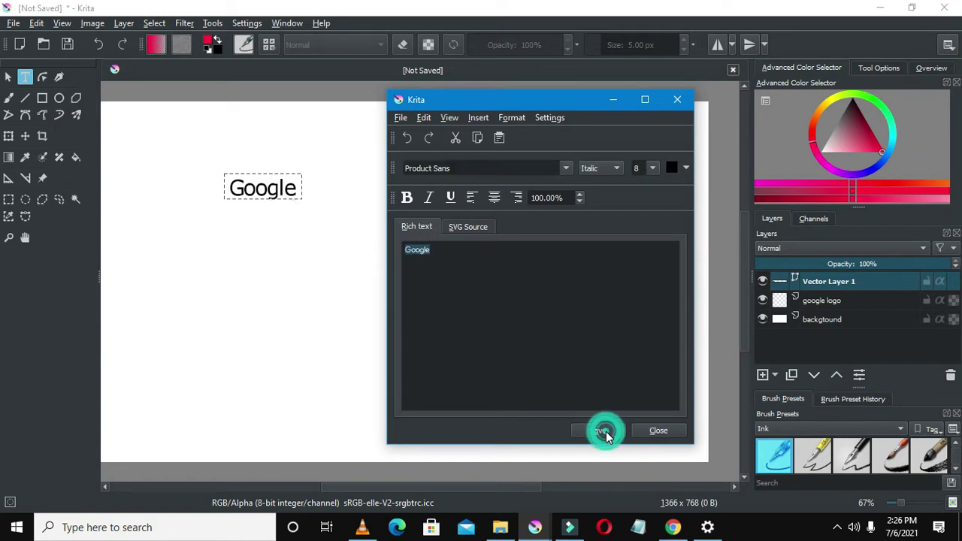
Set the text size to 48, then 36, and close the text editor
{"action": "left_click", "coordinate": [651, 169]}
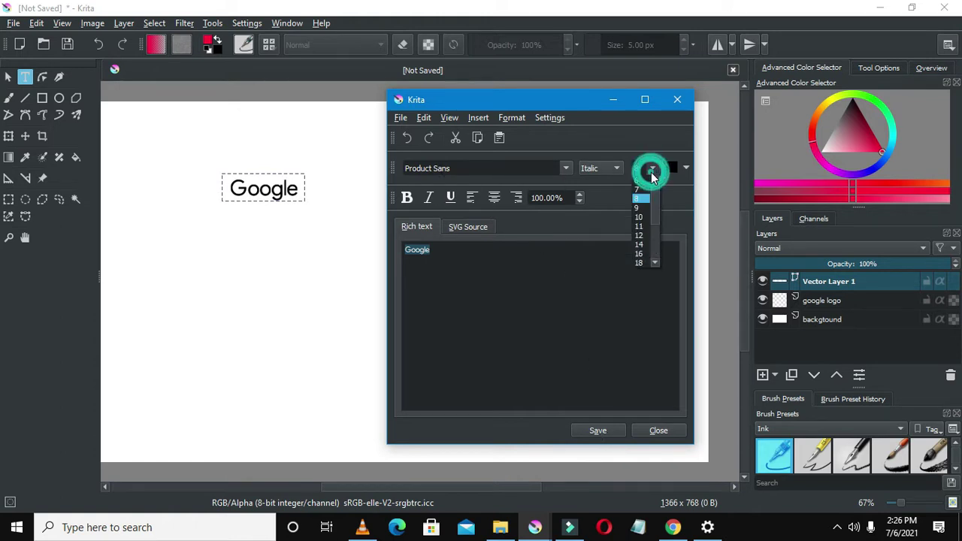
{"action": "left_click", "coordinate": [645, 254]}
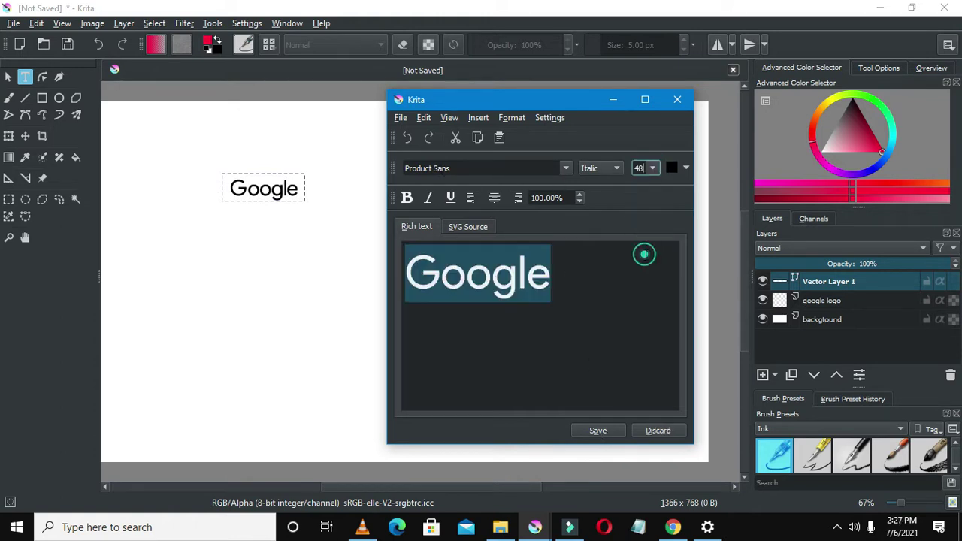
{"action": "left_click", "coordinate": [623, 431]}
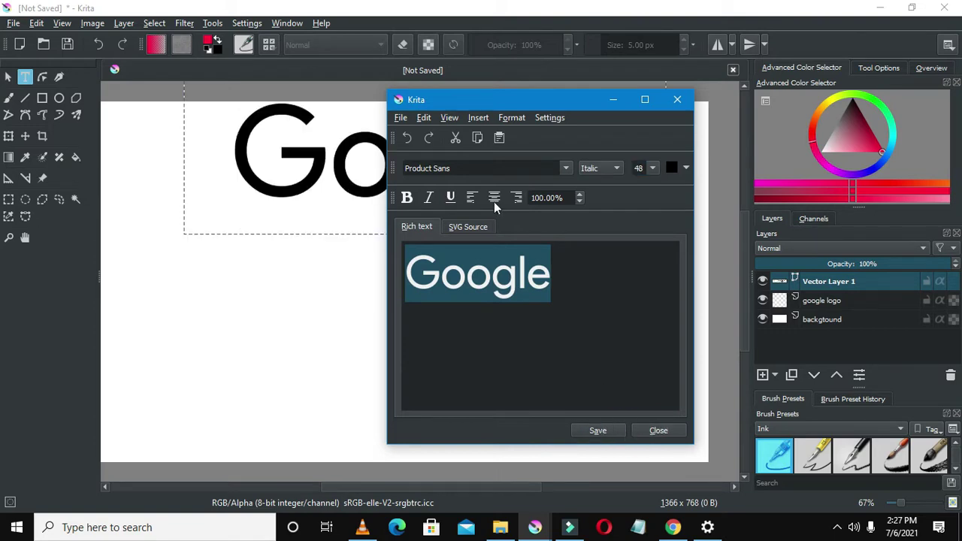
{"action": "left_click_drag", "start_coordinate": [473, 96], "coordinate": [562, 128]}
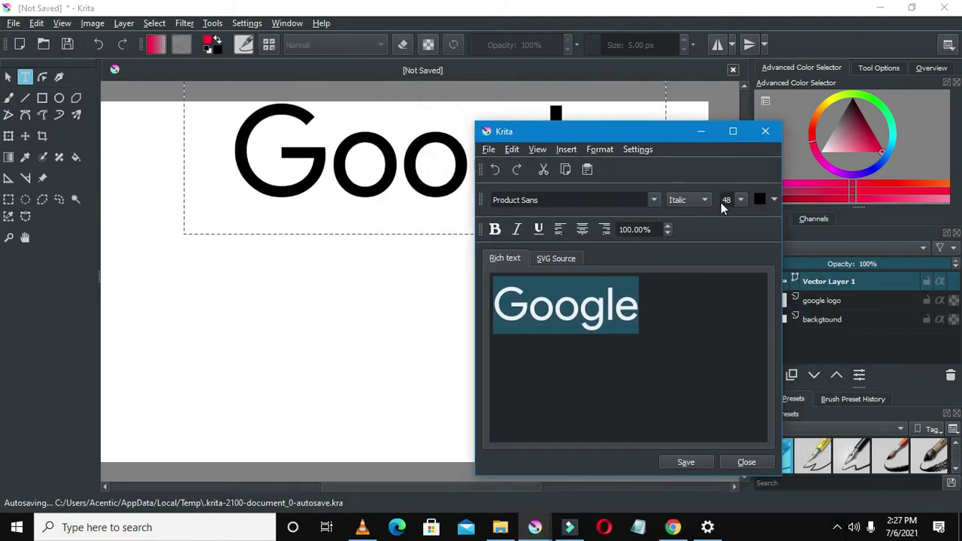
{"action": "left_click", "coordinate": [739, 203]}
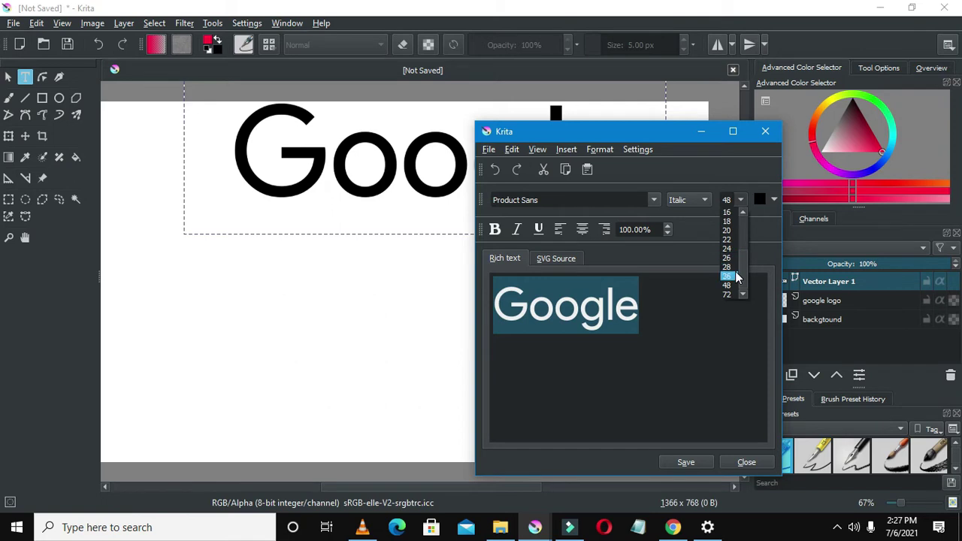
{"action": "left_click", "coordinate": [735, 271]}
{"action": "left_click", "coordinate": [706, 461]}
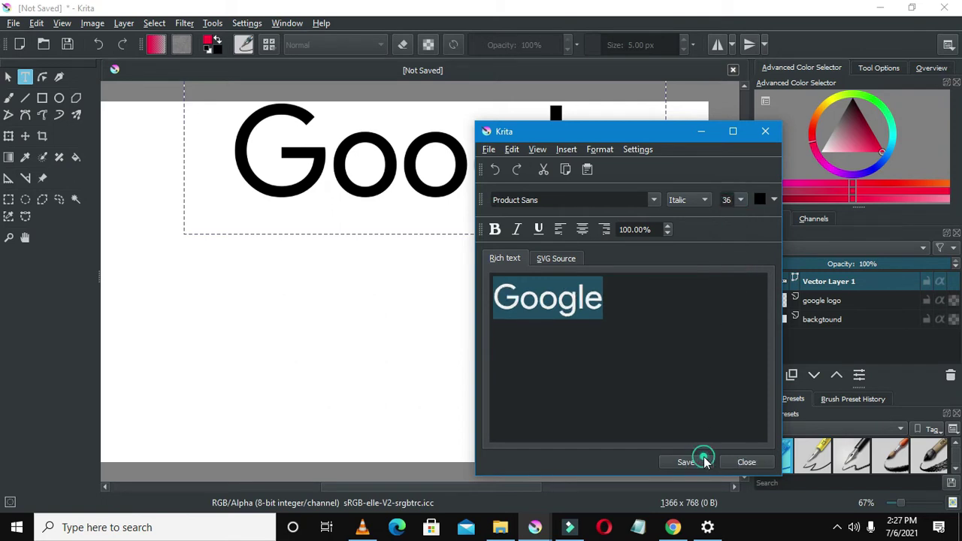
{"action": "left_click", "coordinate": [744, 463]}
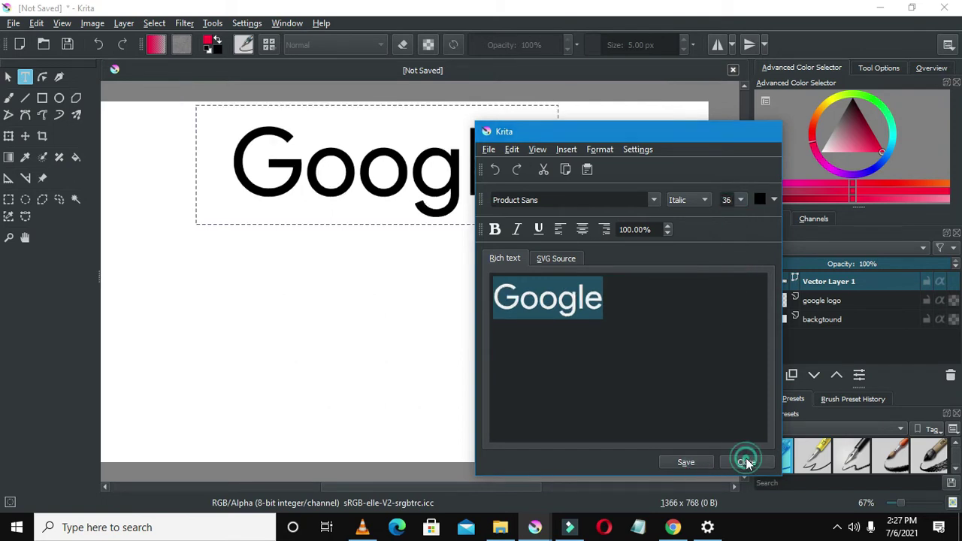
Drag the Google text with the Move tool down to the centre of the canvas
{"action": "left_click", "coordinate": [24, 136]}
{"action": "left_click_drag", "start_coordinate": [318, 202], "coordinate": [337, 316]}
{"action": "scroll", "coordinate": [305, 298], "scroll_direction": "down", "scroll_amount": 3}
{"action": "scroll", "coordinate": [315, 296], "scroll_direction": "down", "scroll_amount": 1}
{"action": "scroll", "coordinate": [301, 273], "scroll_direction": "up", "scroll_amount": 3}
{"action": "scroll", "coordinate": [288, 283], "scroll_direction": "down", "scroll_amount": 3}
{"action": "scroll", "coordinate": [281, 279], "scroll_direction": "up", "scroll_amount": 3}
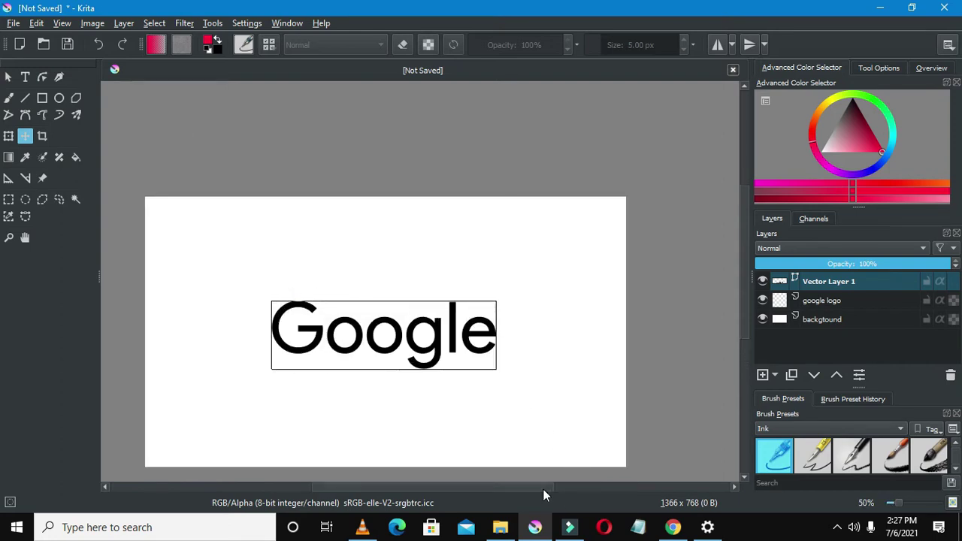
{"action": "left_click_drag", "start_coordinate": [544, 490], "coordinate": [485, 488]}
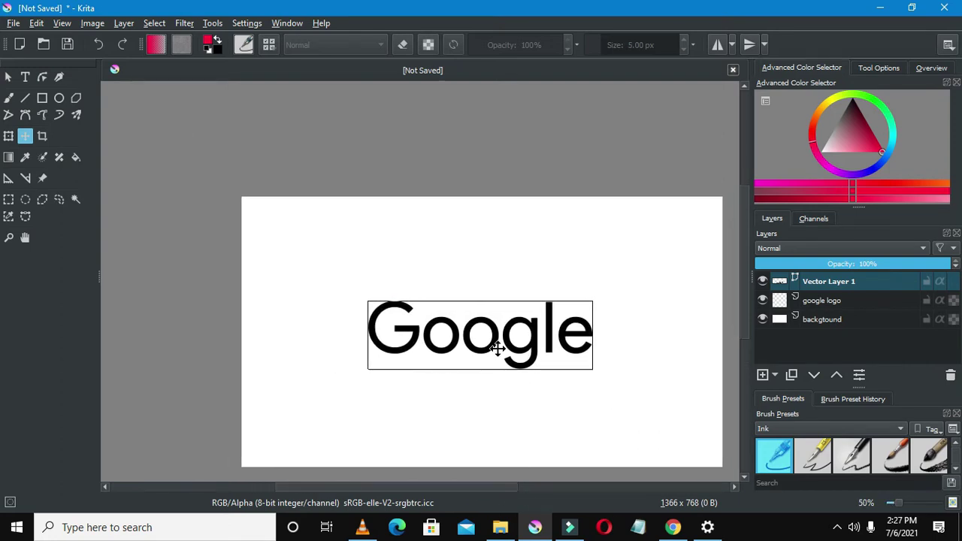
{"action": "scroll", "coordinate": [497, 348], "scroll_direction": "down", "scroll_amount": 1}
{"action": "scroll", "coordinate": [497, 348], "scroll_direction": "up", "scroll_amount": 1}
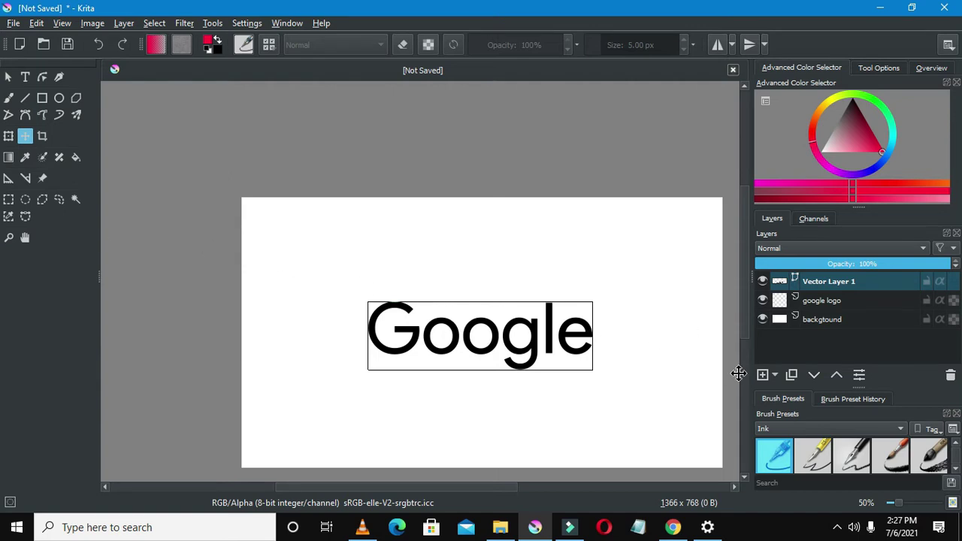
Convert the text's vector layer to a paint layer from its context menu
{"action": "right_click", "coordinate": [796, 282]}
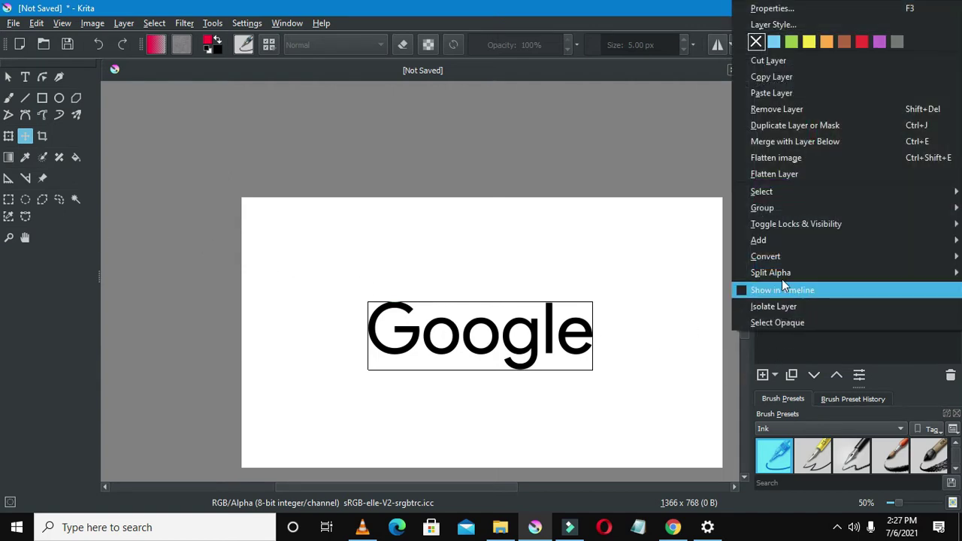
{"action": "mouse_move", "coordinate": [762, 259]}
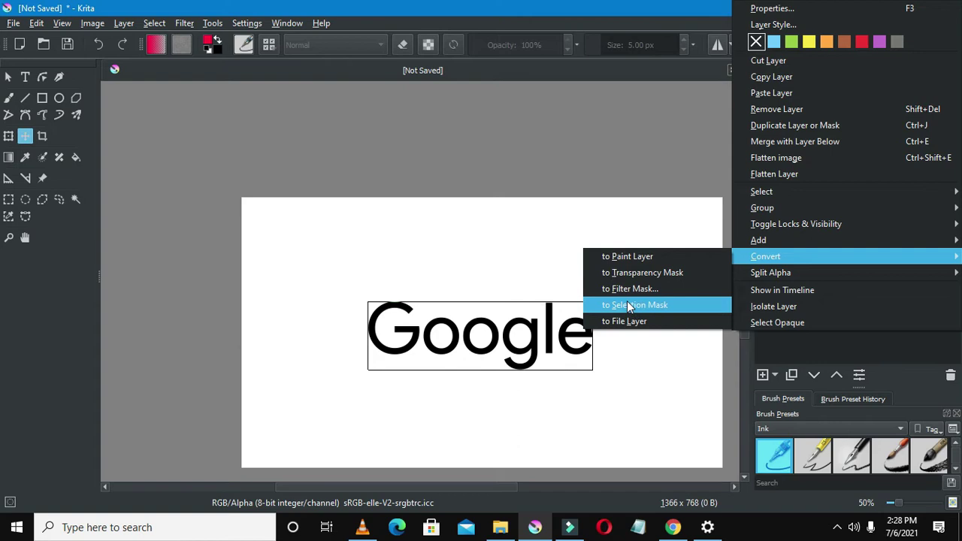
{"action": "left_click", "coordinate": [629, 262]}
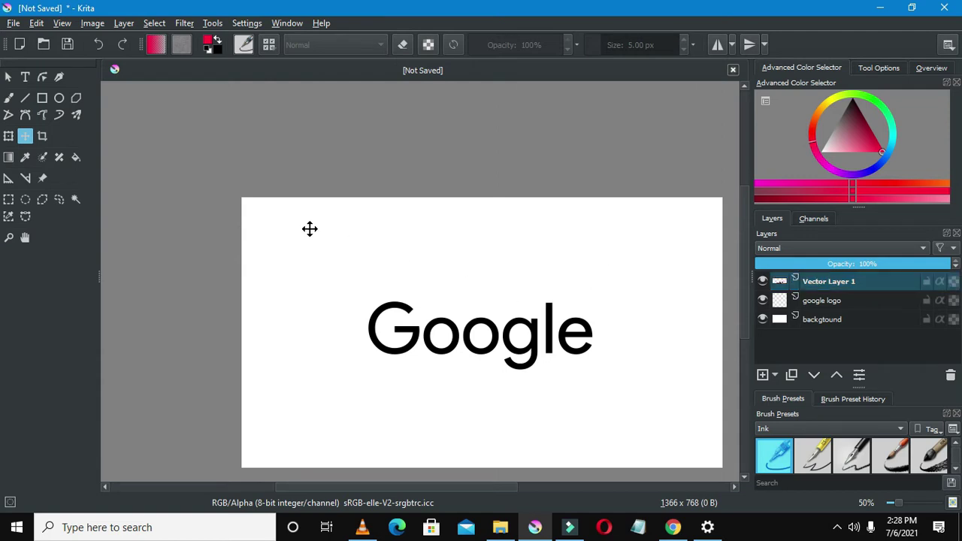
{"action": "scroll", "coordinate": [587, 326], "scroll_direction": "down", "scroll_amount": 3}
{"action": "scroll", "coordinate": [600, 321], "scroll_direction": "up", "scroll_amount": 3}
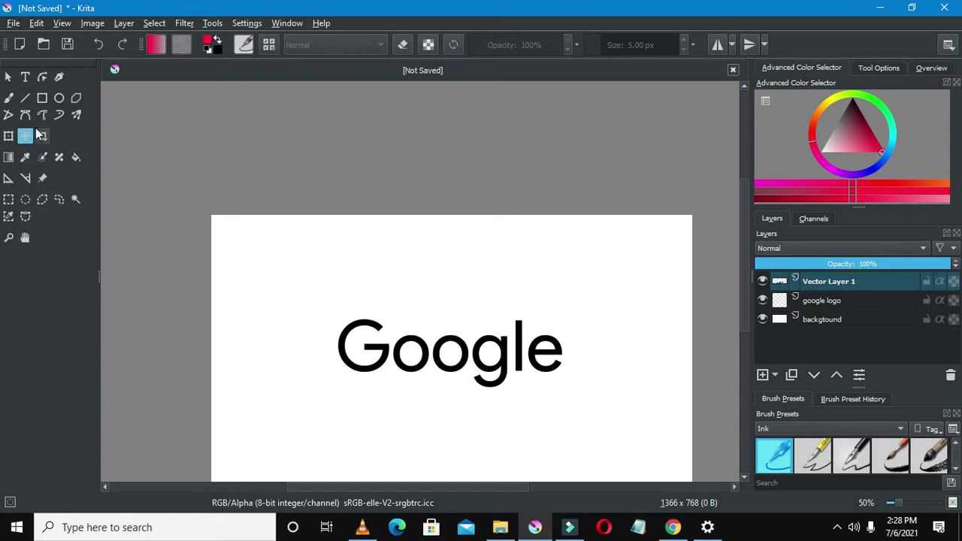
With the Fill tool and a bright blue, add a new paint layer and fill the G
{"action": "left_click", "coordinate": [78, 157]}
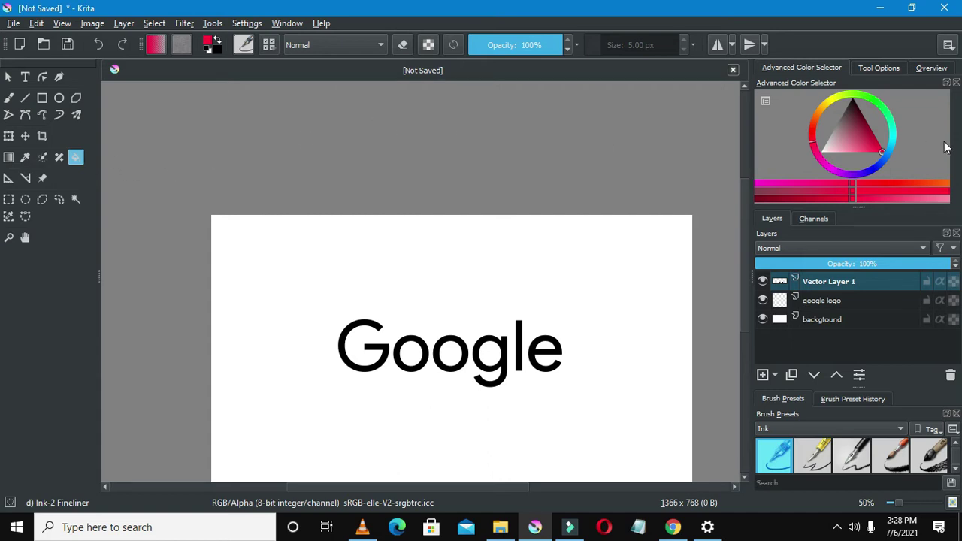
{"action": "left_click", "coordinate": [883, 160]}
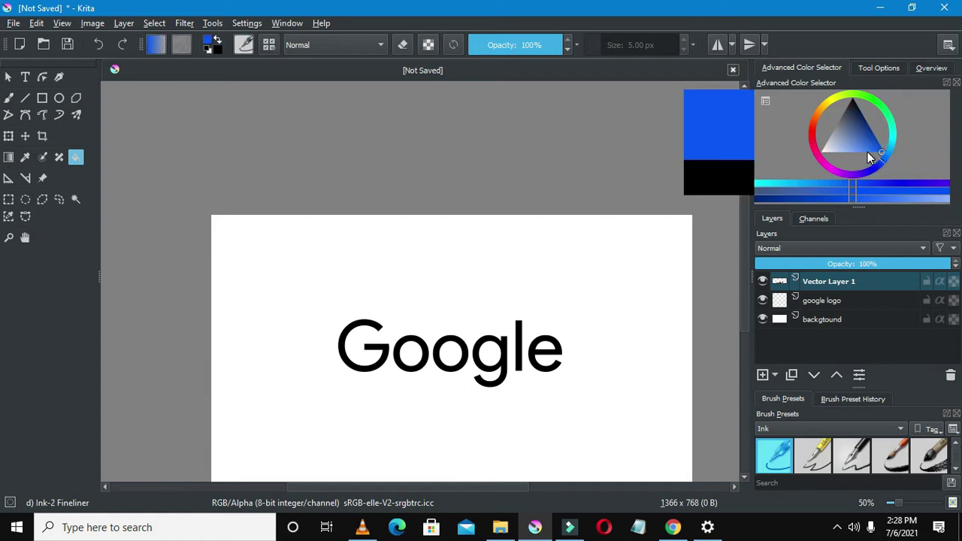
{"action": "left_click_drag", "start_coordinate": [877, 154], "coordinate": [900, 141]}
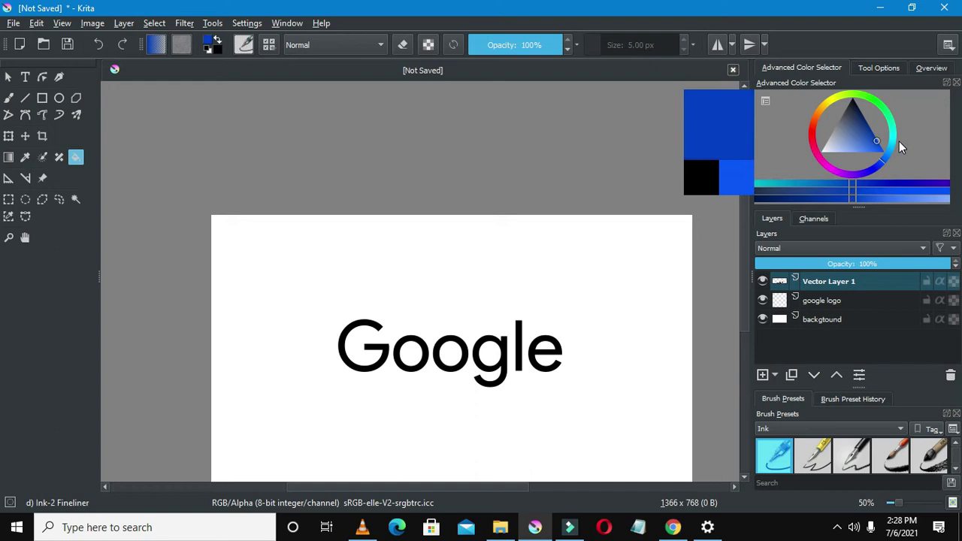
{"action": "scroll", "coordinate": [437, 330], "scroll_direction": "up", "scroll_amount": 1}
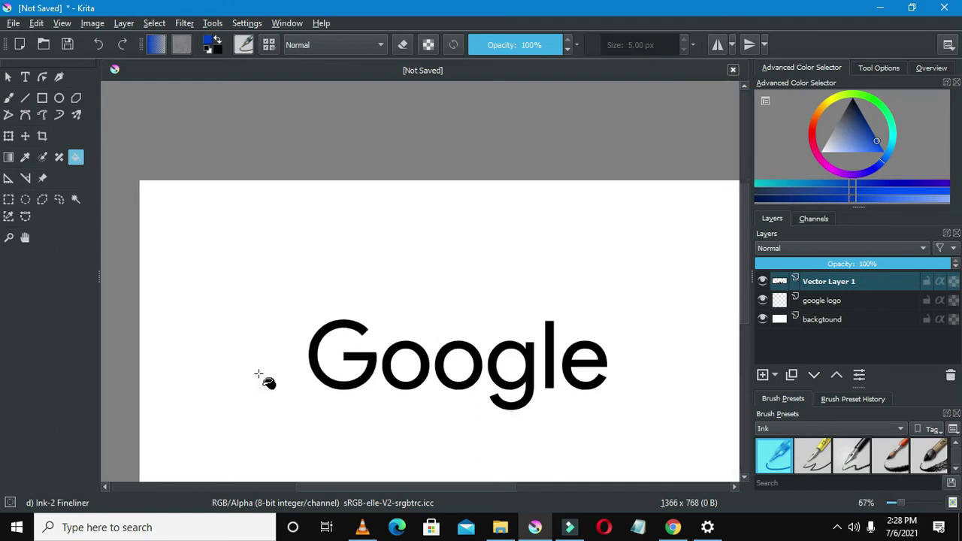
{"action": "scroll", "coordinate": [297, 355], "scroll_direction": "up", "scroll_amount": 1}
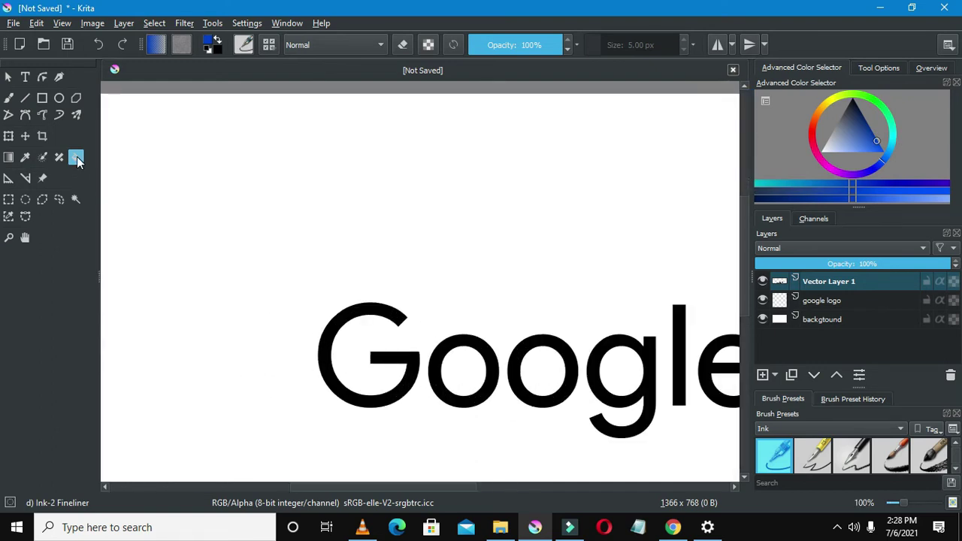
{"action": "left_click", "coordinate": [762, 375]}
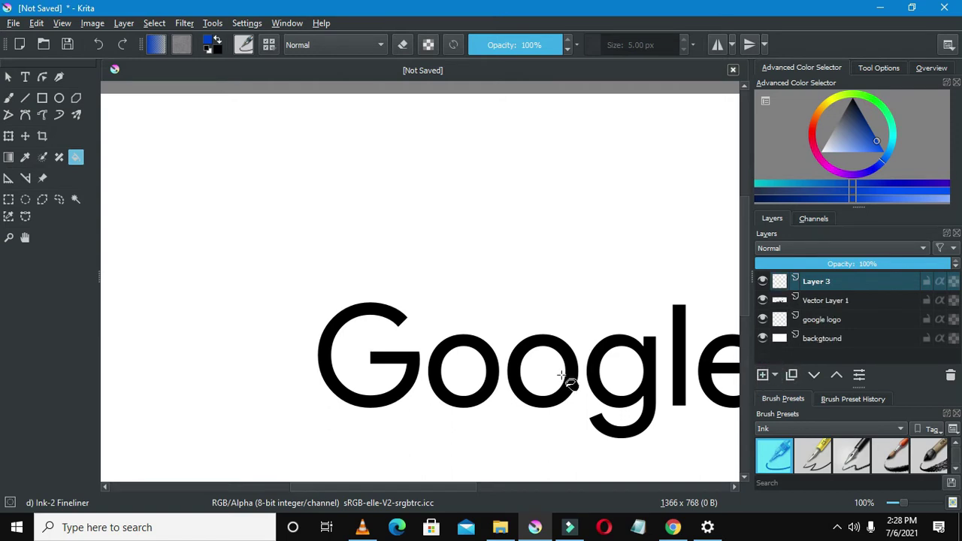
{"action": "left_click", "coordinate": [332, 338]}
Pick a pure saturated red and fill the first o
{"action": "scroll", "coordinate": [361, 335], "scroll_direction": "down", "scroll_amount": 1}
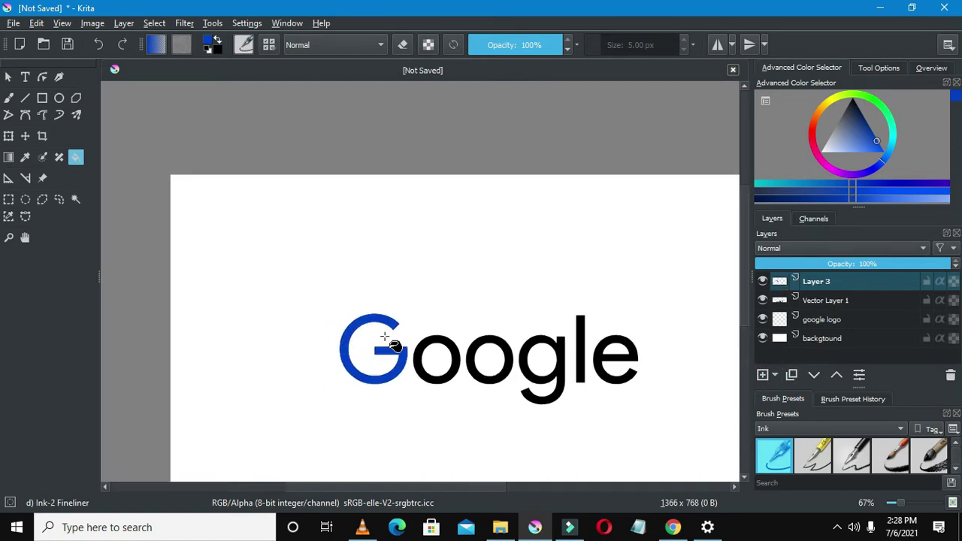
{"action": "scroll", "coordinate": [387, 336], "scroll_direction": "up", "scroll_amount": 1}
{"action": "scroll", "coordinate": [444, 393], "scroll_direction": "up", "scroll_amount": 2}
{"action": "scroll", "coordinate": [444, 393], "scroll_direction": "down", "scroll_amount": 2}
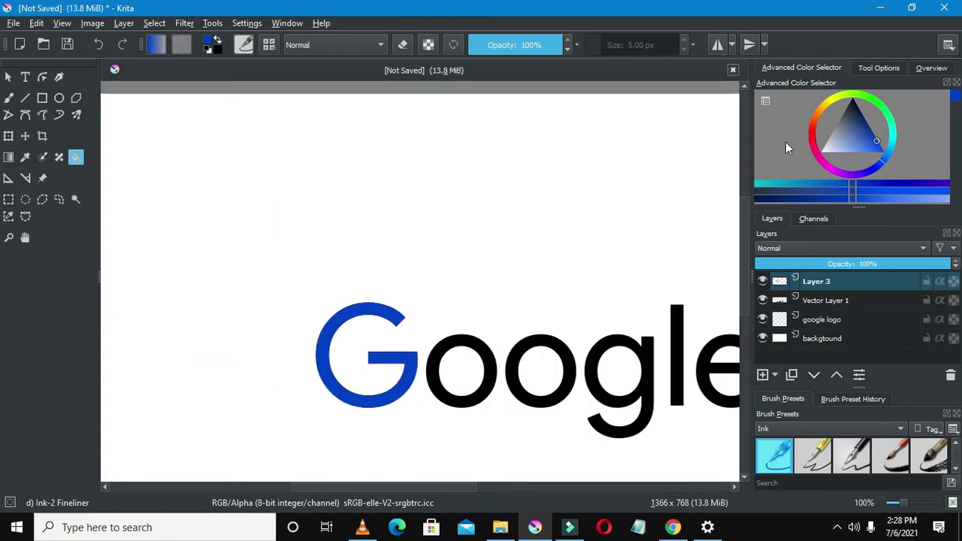
{"action": "left_click", "coordinate": [814, 135]}
{"action": "left_click_drag", "start_coordinate": [854, 149], "coordinate": [899, 167]}
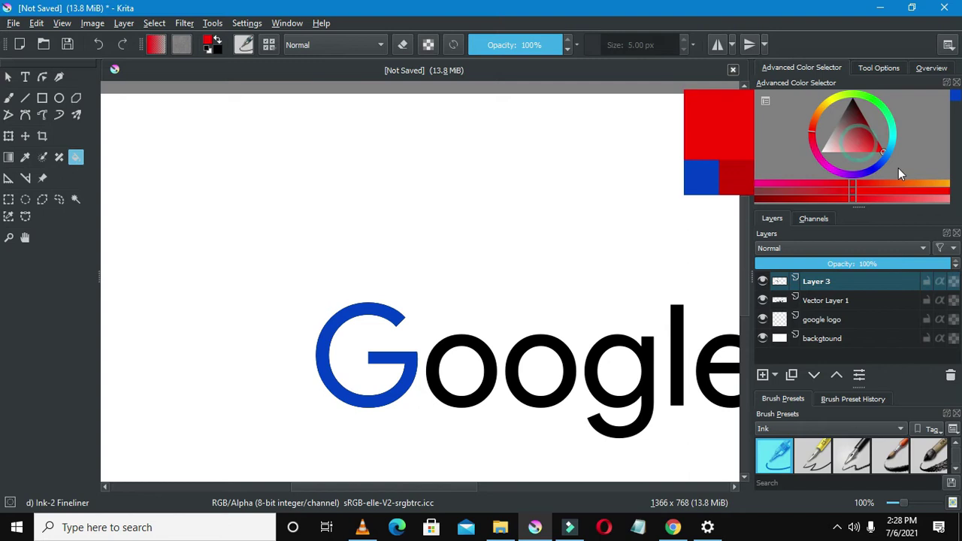
{"action": "left_click", "coordinate": [436, 373]}
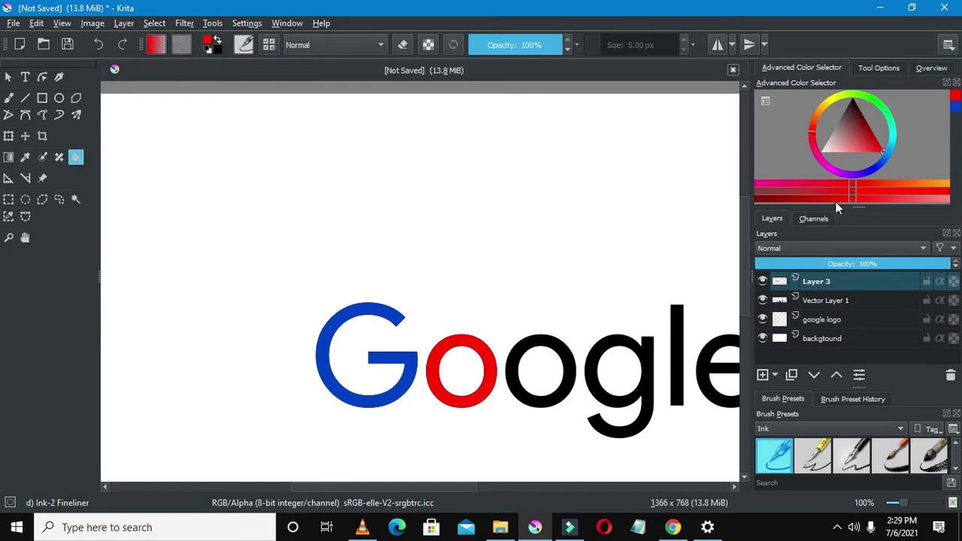
Pick a vivid yellow and fill the second o
{"action": "left_click", "coordinate": [832, 103]}
{"action": "left_click_drag", "start_coordinate": [871, 141], "coordinate": [896, 194]}
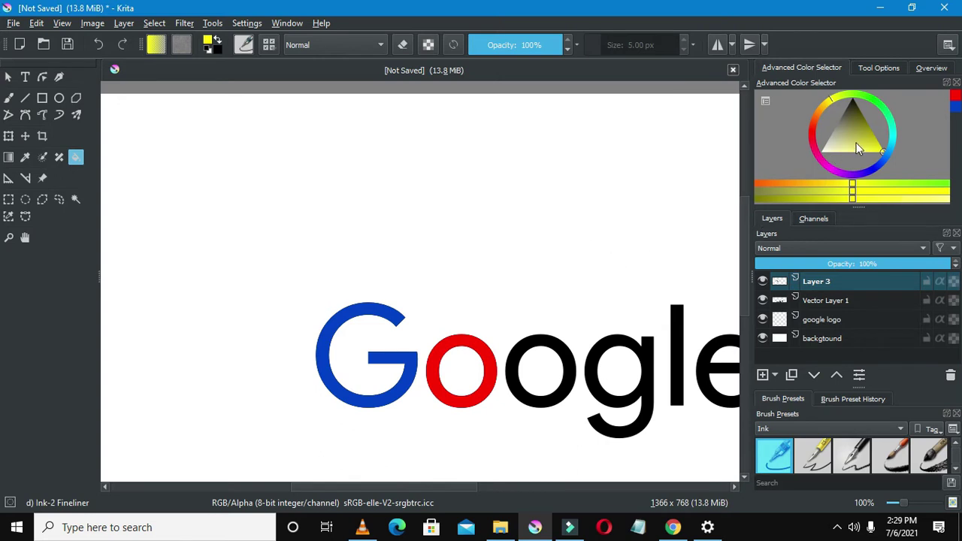
{"action": "left_click_drag", "start_coordinate": [856, 142], "coordinate": [889, 150]}
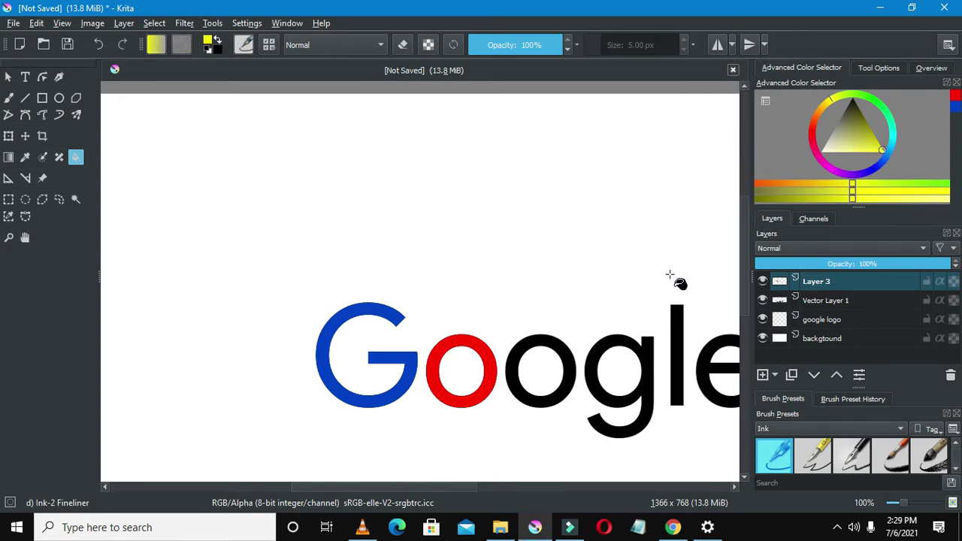
{"action": "left_click", "coordinate": [555, 339]}
{"action": "left_click_drag", "start_coordinate": [428, 486], "coordinate": [456, 488]}
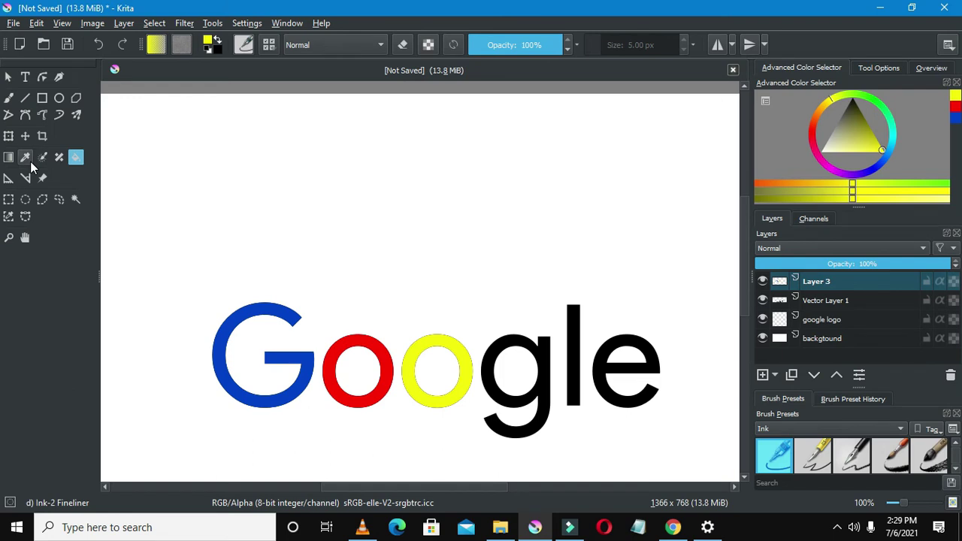
Fill the g with the earlier blue and the l with green, then select red for the e
{"action": "left_click", "coordinate": [955, 120]}
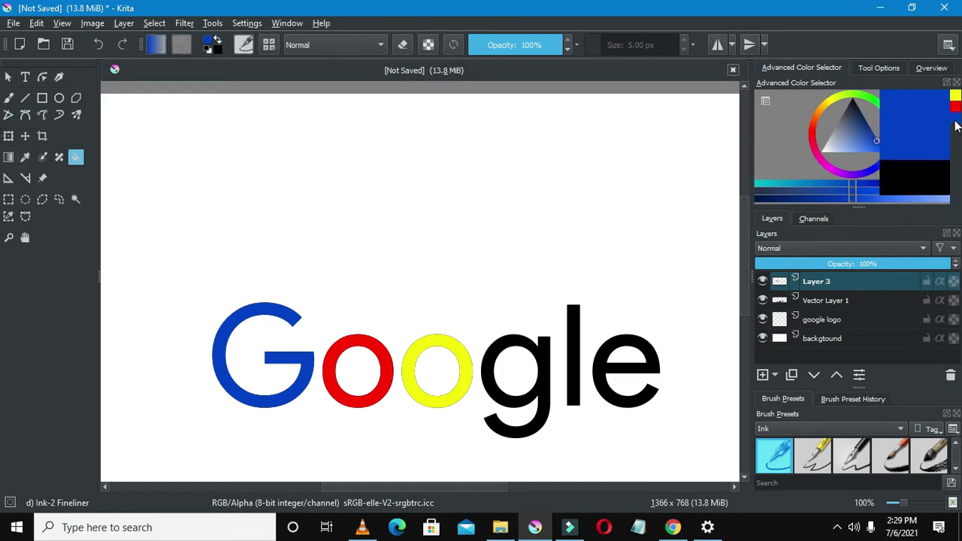
{"action": "left_click", "coordinate": [548, 354]}
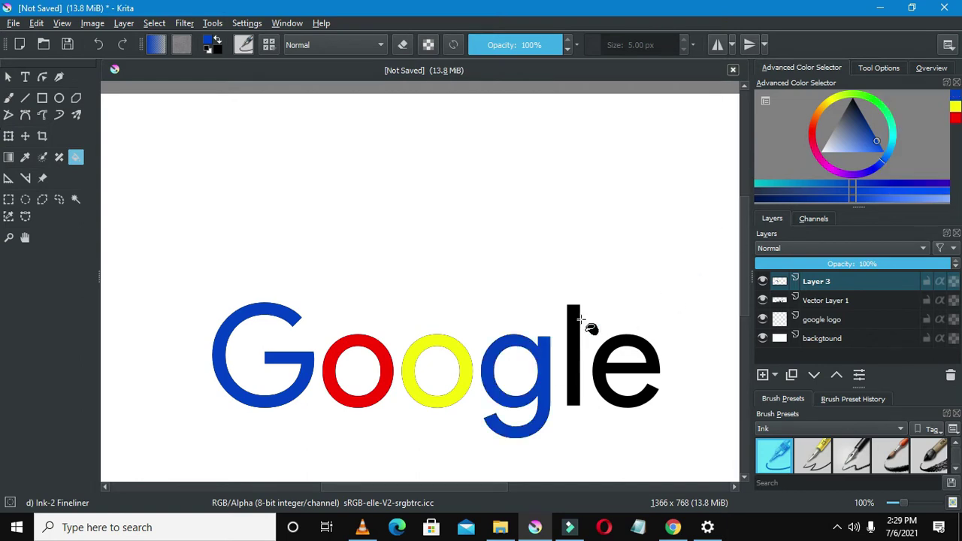
{"action": "left_click", "coordinate": [875, 101]}
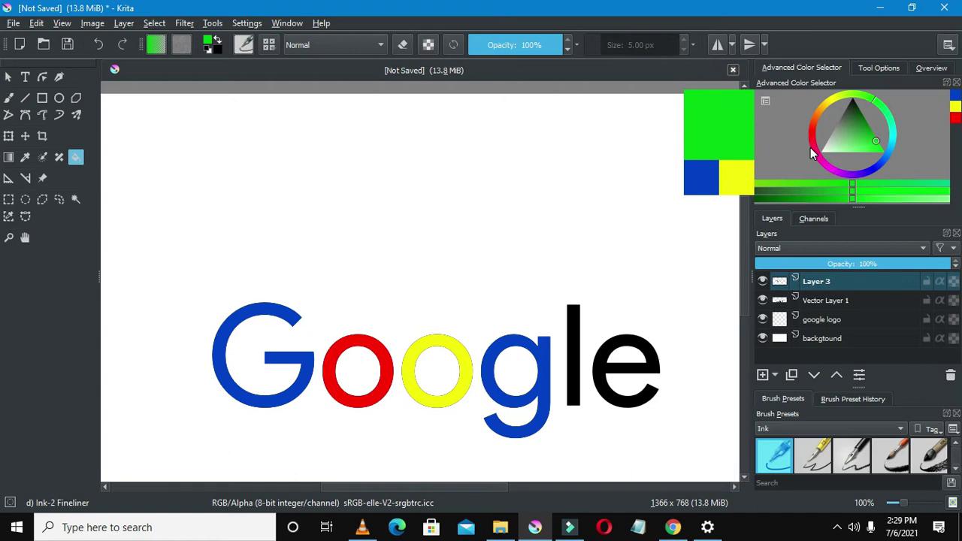
{"action": "left_click", "coordinate": [876, 141]}
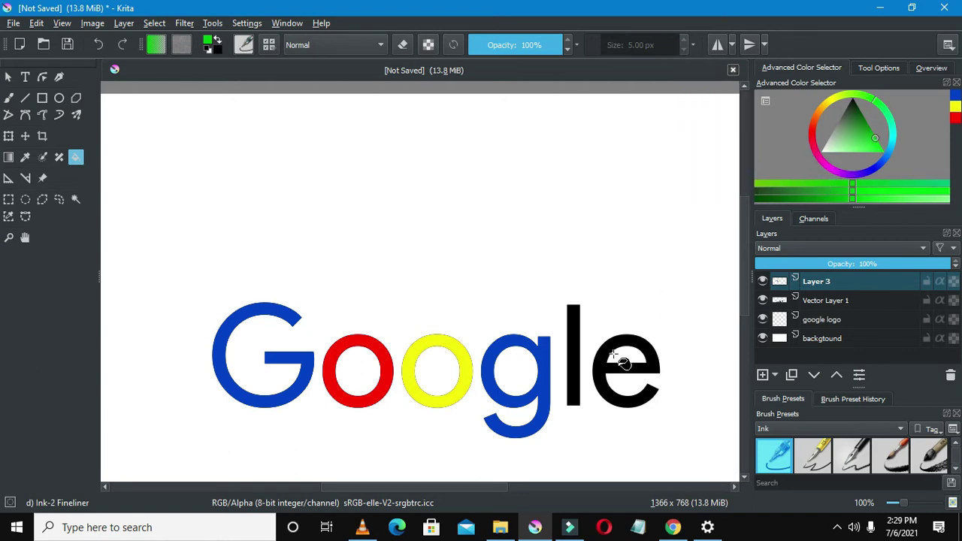
{"action": "left_click", "coordinate": [576, 339]}
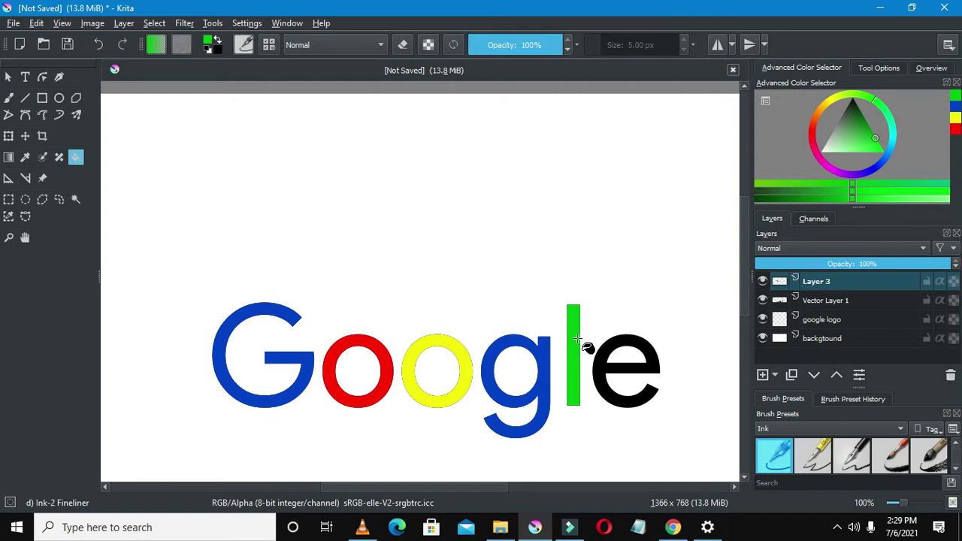
{"action": "left_click", "coordinate": [955, 130]}
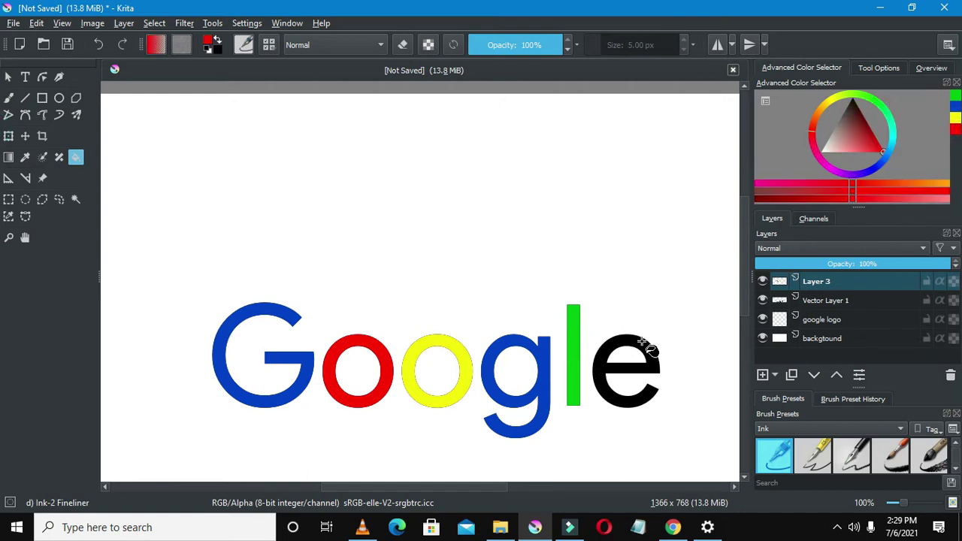
{"action": "scroll", "coordinate": [429, 307], "scroll_direction": "down", "scroll_amount": 3}
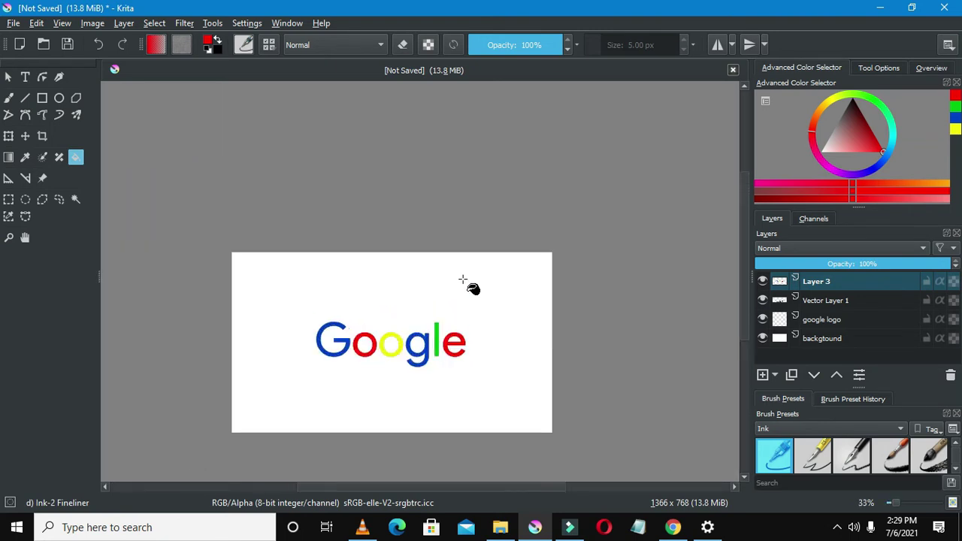
{"action": "scroll", "coordinate": [383, 303], "scroll_direction": "up", "scroll_amount": 1}
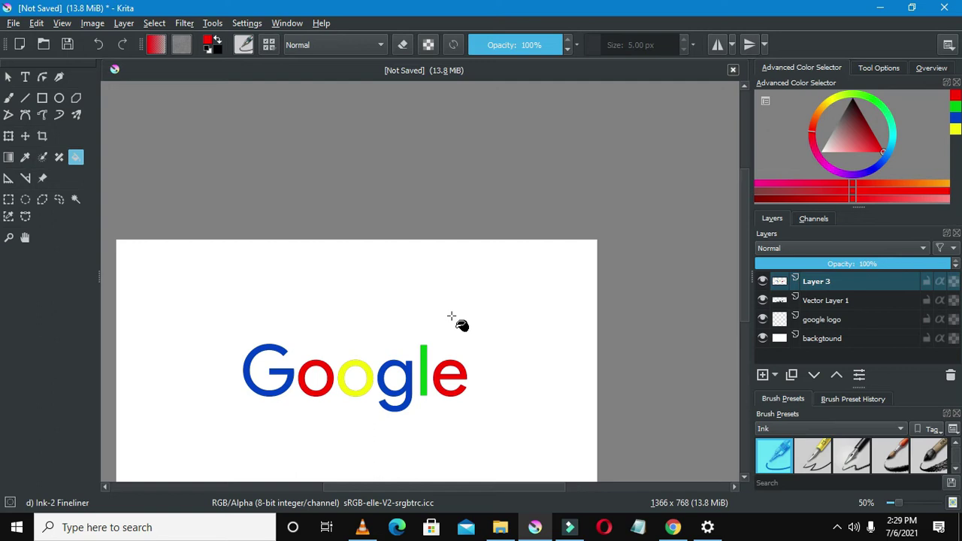
{"action": "scroll", "coordinate": [290, 385], "scroll_direction": "up", "scroll_amount": 1}
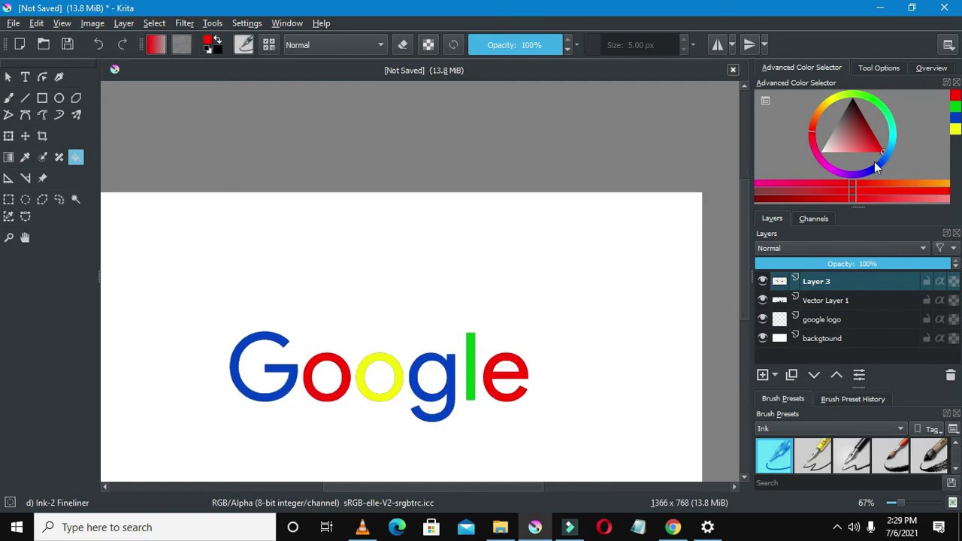
{"action": "left_click", "coordinate": [955, 118]}
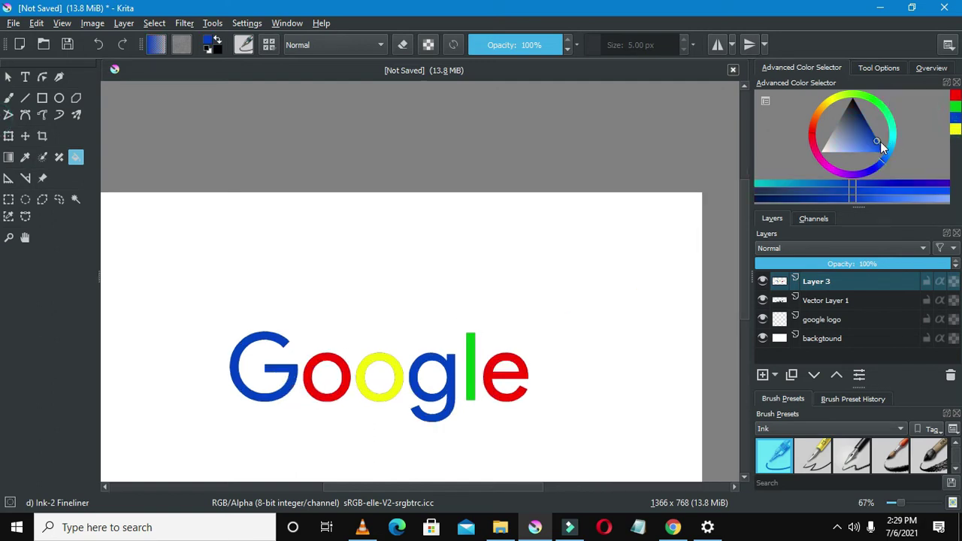
{"action": "mouse_move", "coordinate": [880, 147]}
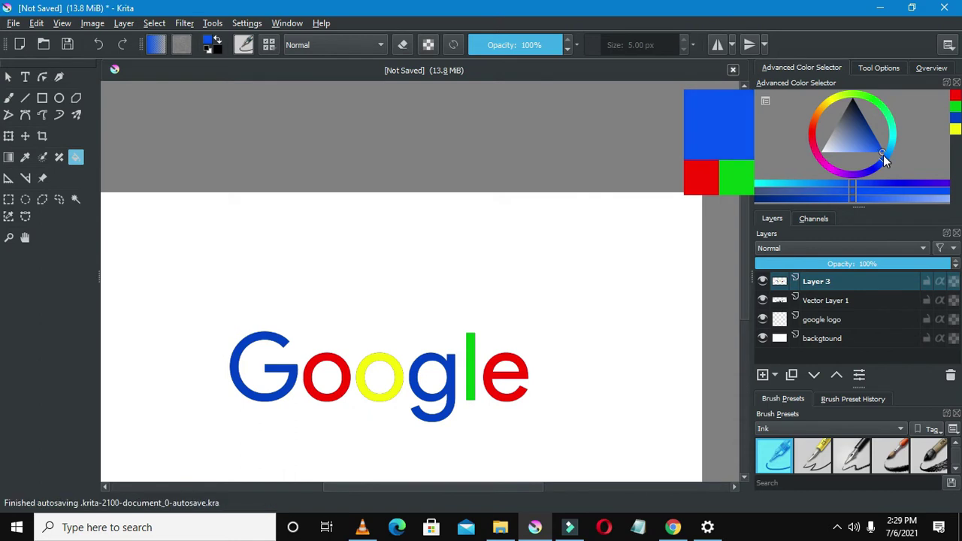
{"action": "left_click", "coordinate": [235, 365], "text": "ctrl"}
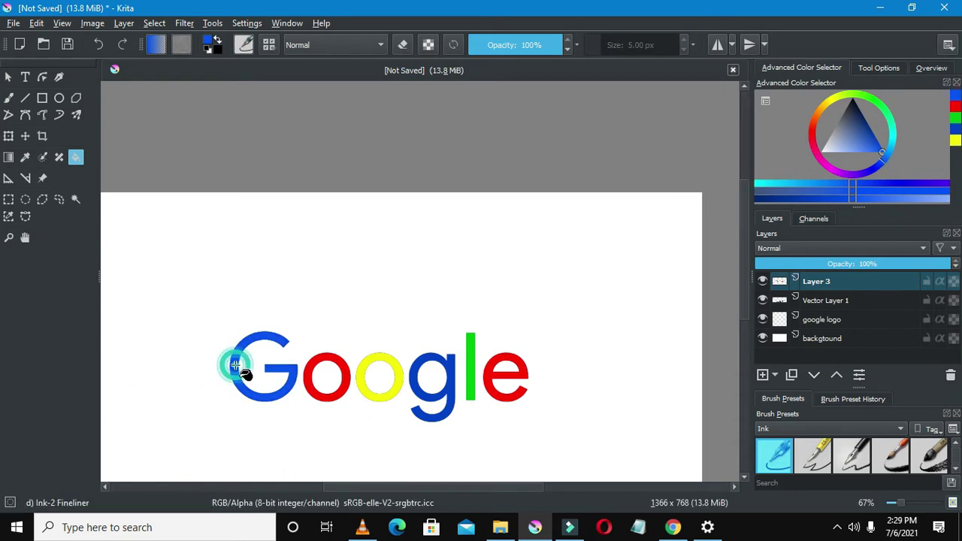
{"action": "scroll", "coordinate": [237, 368], "scroll_direction": "down", "scroll_amount": 2}
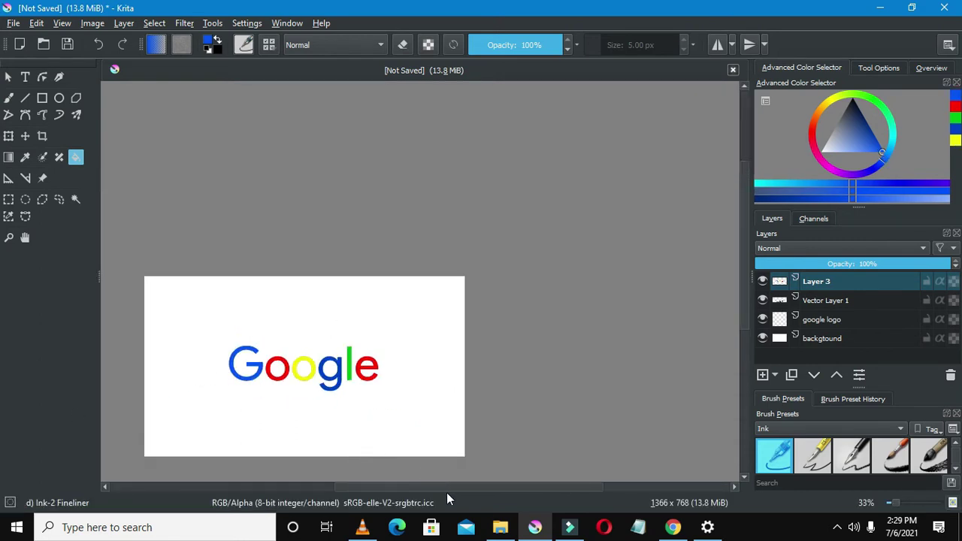
{"action": "left_click_drag", "start_coordinate": [446, 493], "coordinate": [374, 489]}
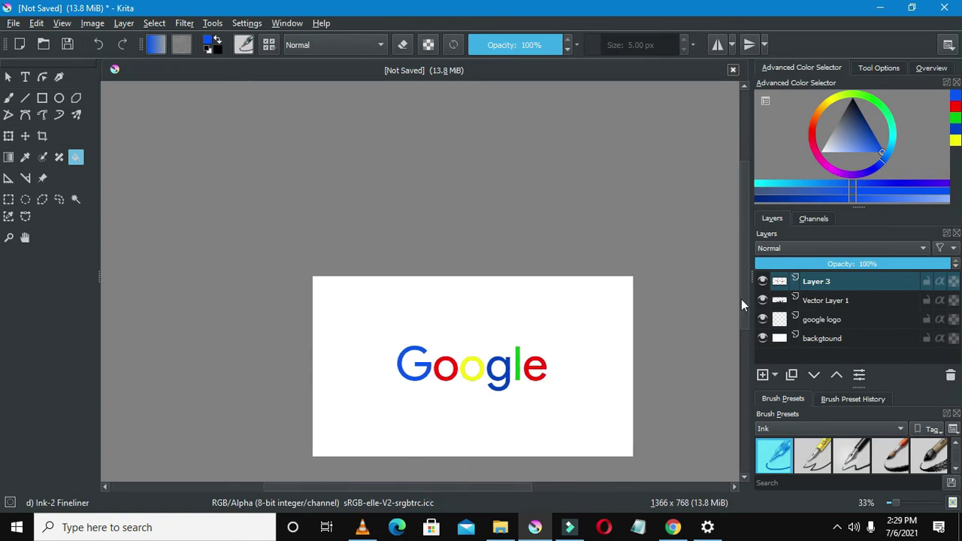
{"action": "left_click", "coordinate": [764, 300]}
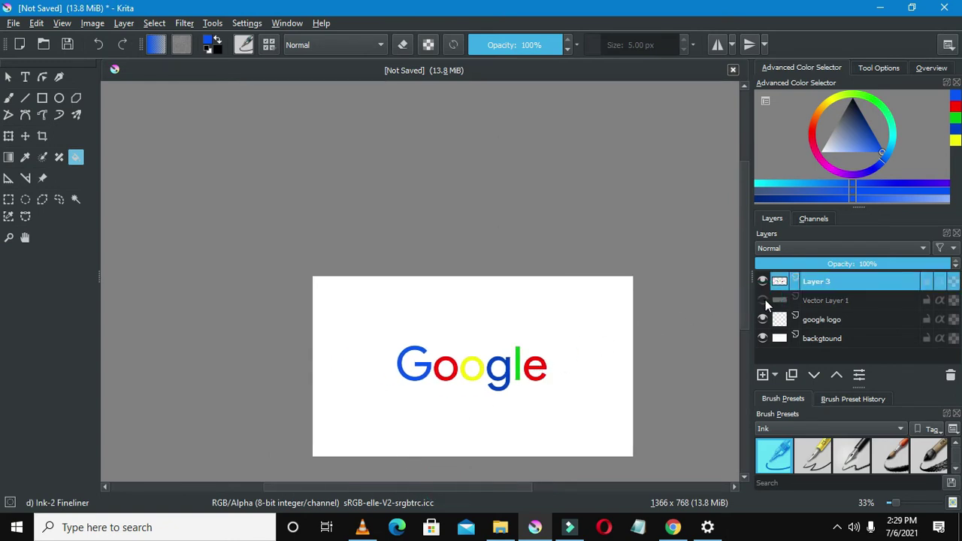
{"action": "scroll", "coordinate": [432, 382], "scroll_direction": "up", "scroll_amount": 3}
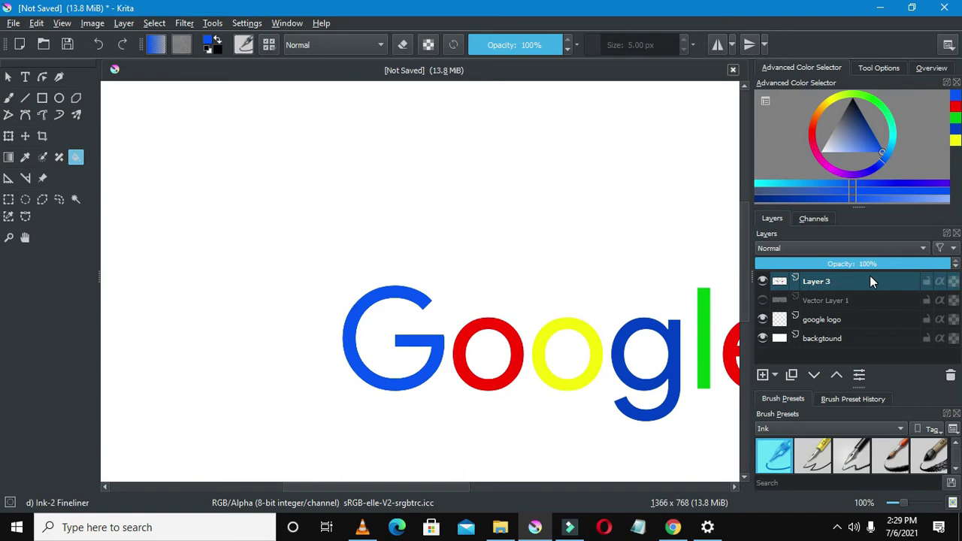
{"action": "left_click", "coordinate": [763, 298]}
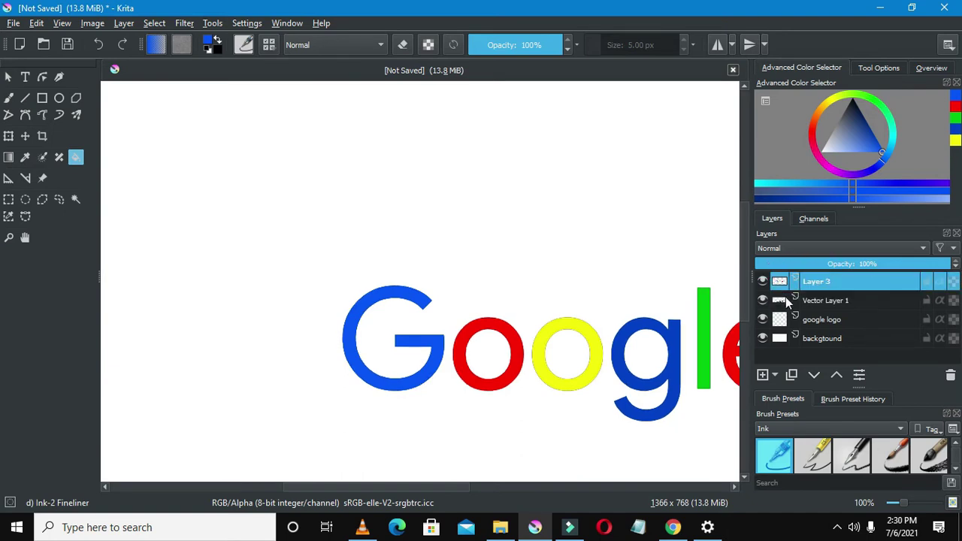
{"action": "left_click", "coordinate": [812, 299]}
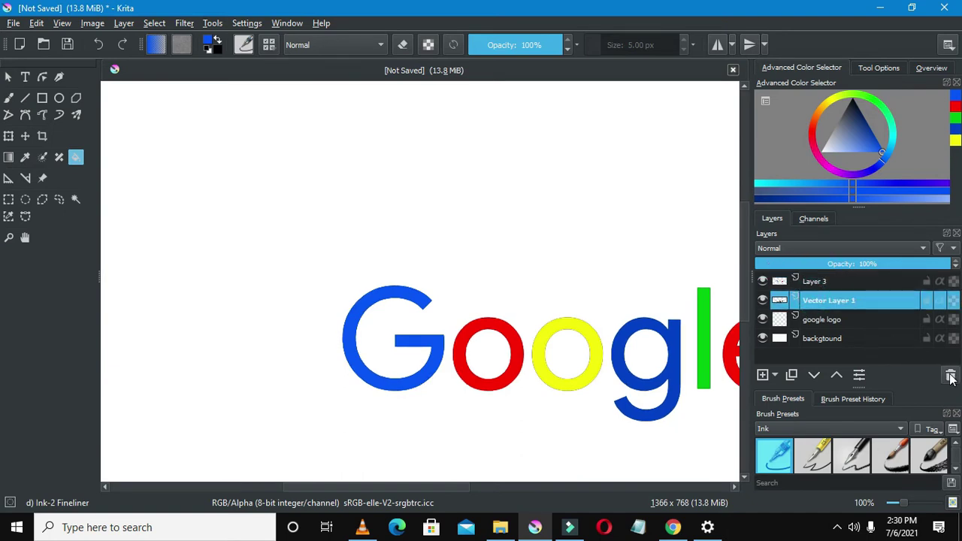
{"action": "scroll", "coordinate": [402, 288], "scroll_direction": "down", "scroll_amount": 2}
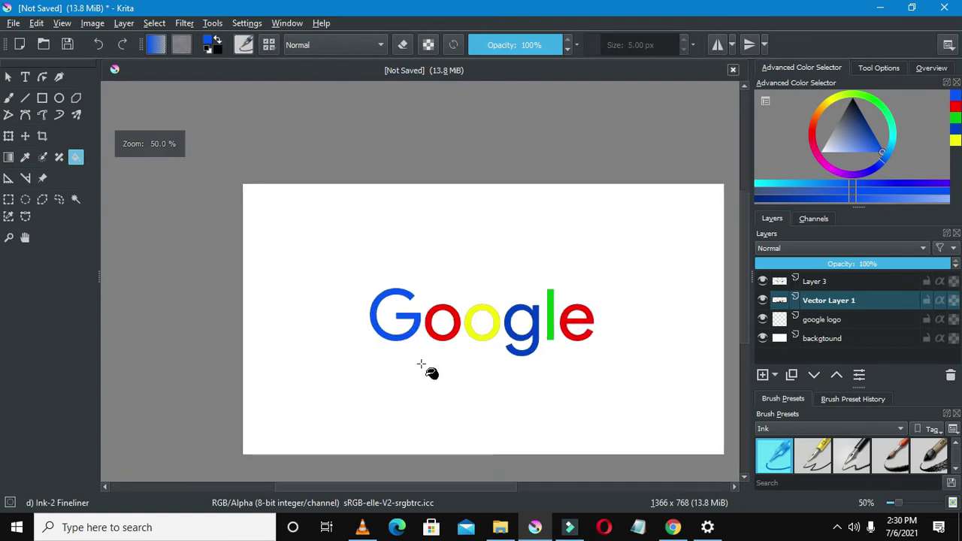
{"action": "left_click_drag", "start_coordinate": [319, 492], "coordinate": [354, 482]}
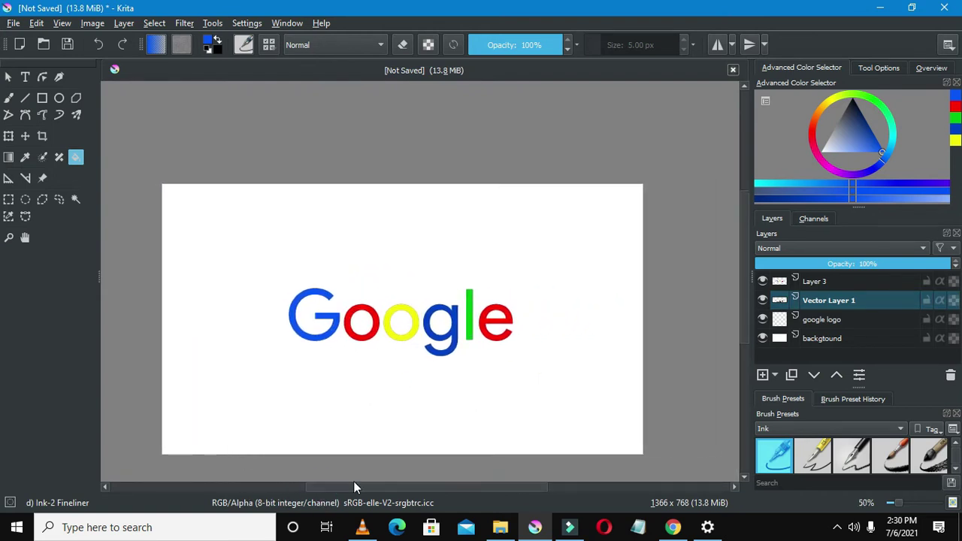
Save As 'google logo' in PNG format to the Desktop, accepting the PNG options
{"action": "left_click", "coordinate": [18, 24]}
{"action": "left_click", "coordinate": [49, 100]}
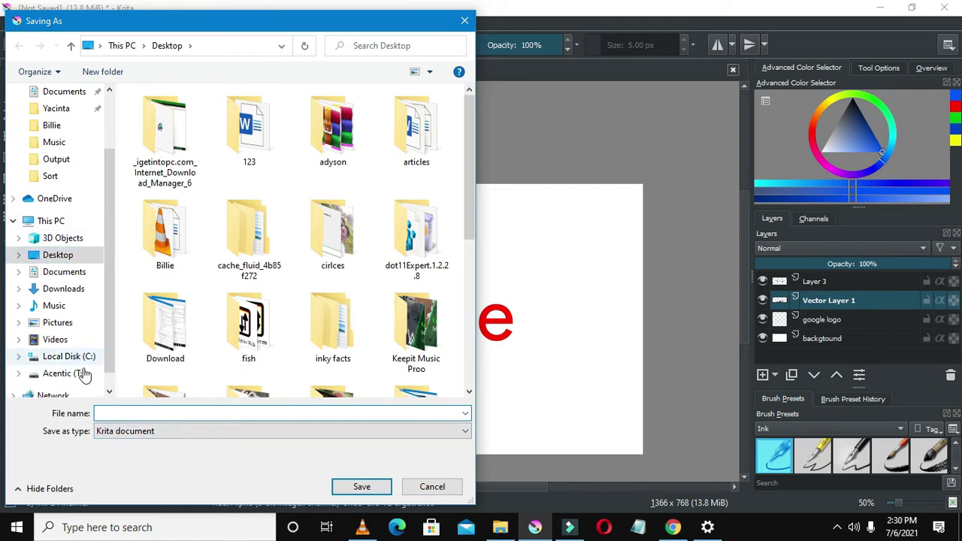
{"action": "type", "text": "g"}
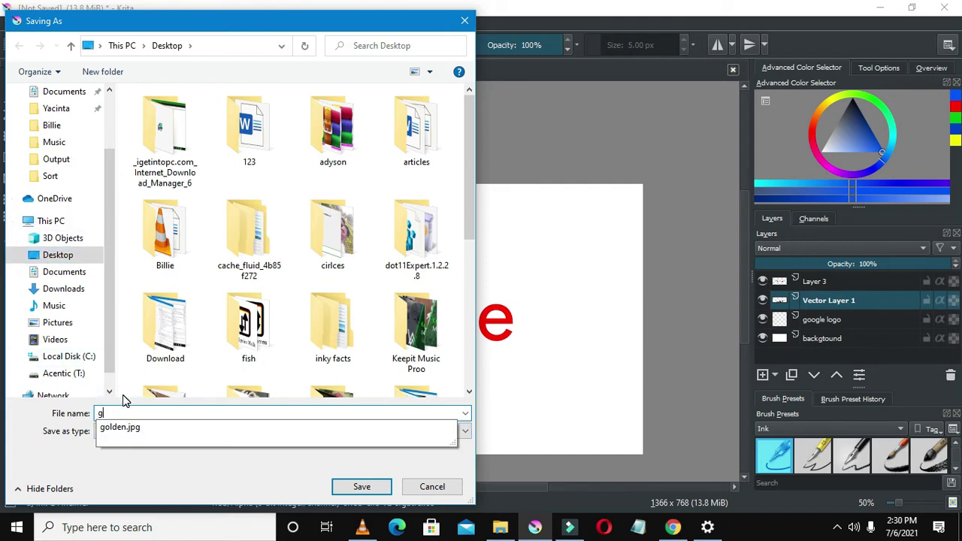
{"action": "type", "text": "oogle logo"}
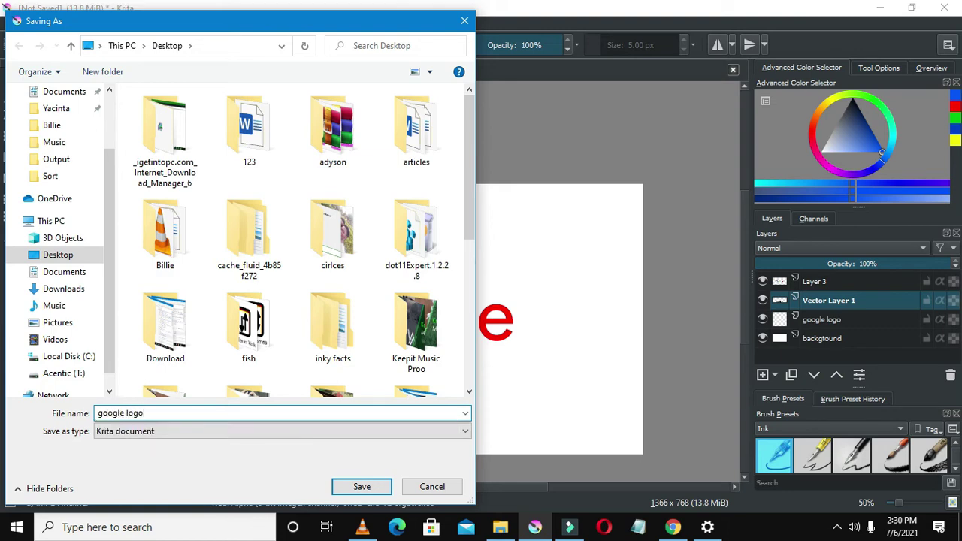
{"action": "left_click", "coordinate": [222, 434]}
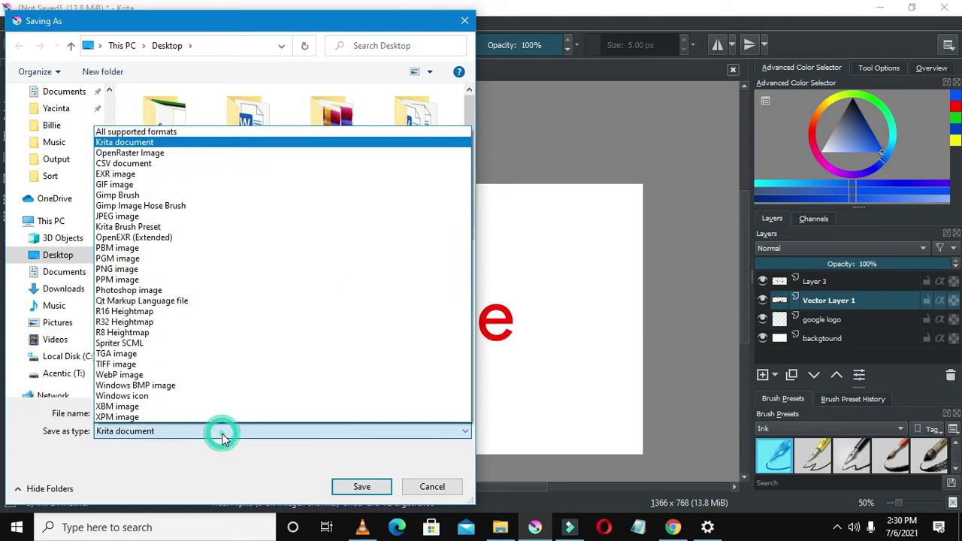
{"action": "left_click", "coordinate": [187, 271]}
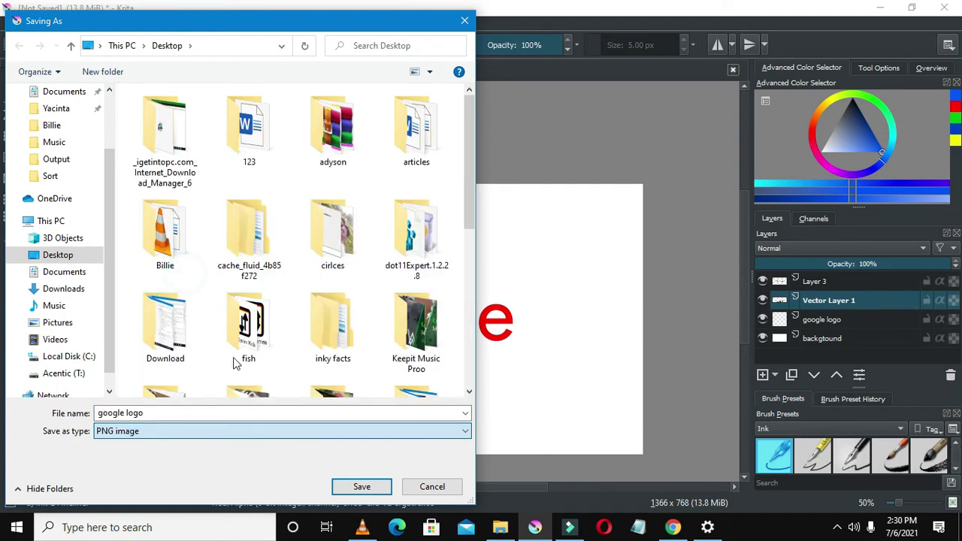
{"action": "left_click", "coordinate": [361, 487]}
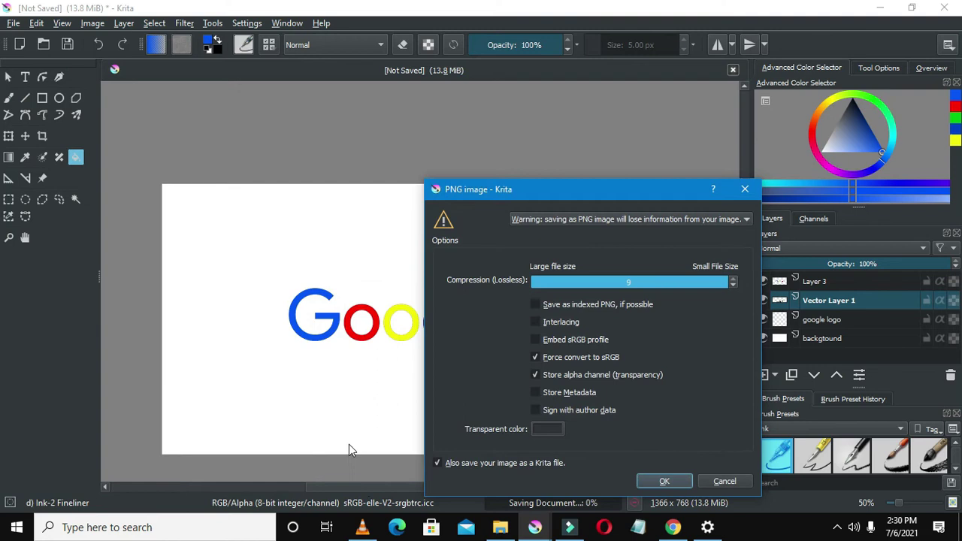
{"action": "left_click", "coordinate": [665, 481]}
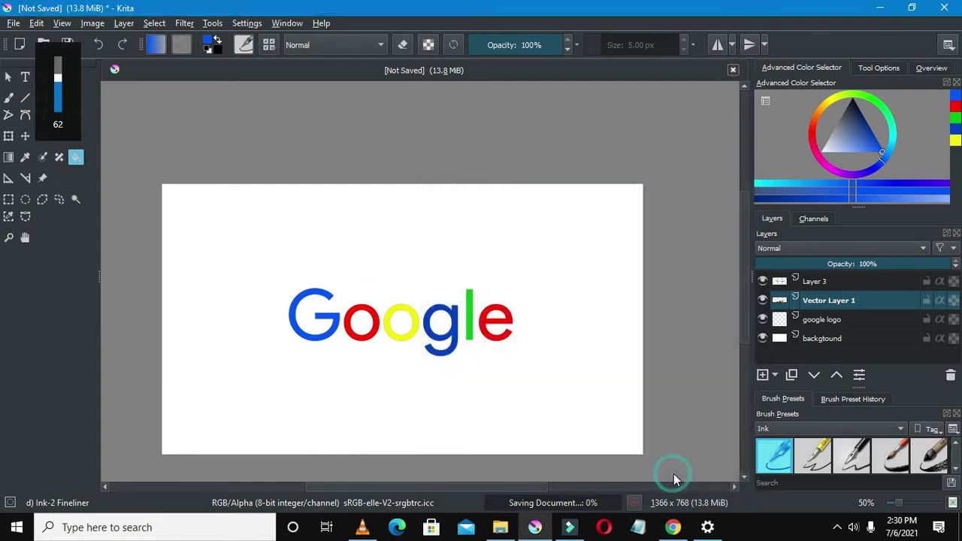
{"action": "scroll", "coordinate": [591, 348], "scroll_direction": "down", "scroll_amount": 1}
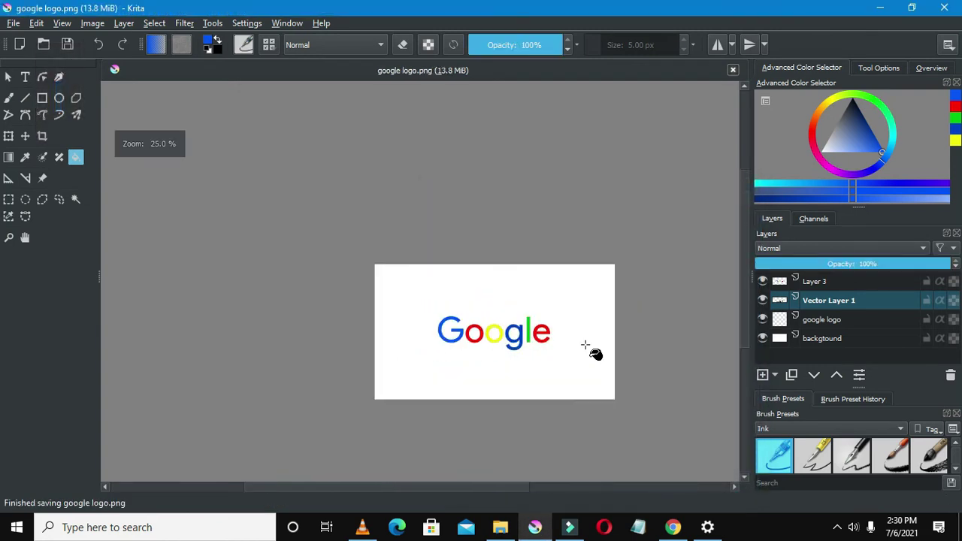
{"action": "scroll", "coordinate": [580, 348], "scroll_direction": "up", "scroll_amount": 1}
{"action": "scroll", "coordinate": [583, 351], "scroll_direction": "up", "scroll_amount": 1}
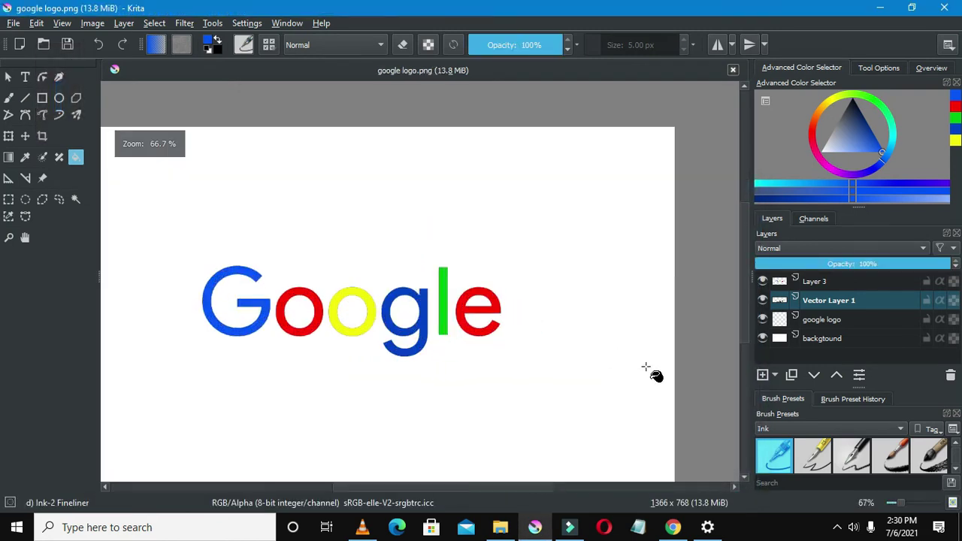
Expand the hidden system-tray icons, then reopen Krita's File menu
{"action": "left_click", "coordinate": [835, 529]}
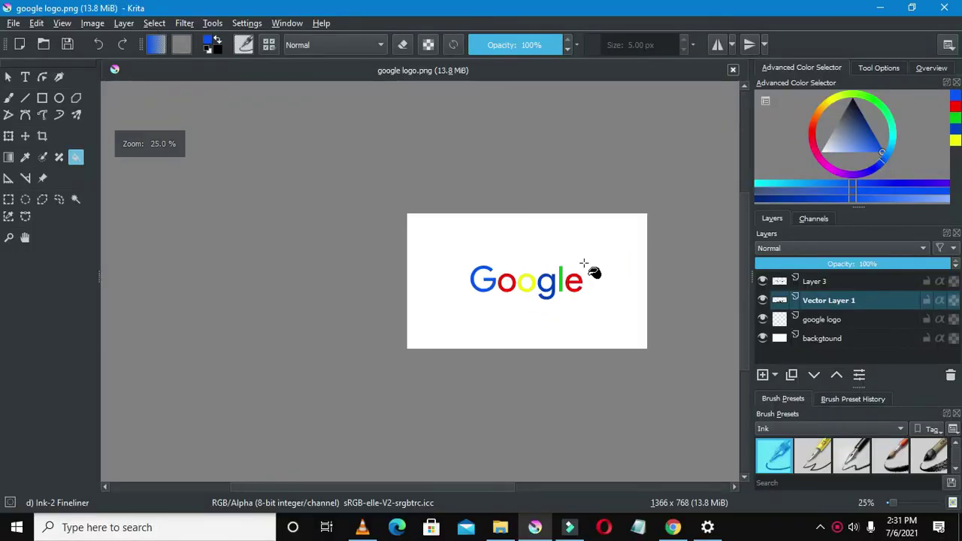
{"action": "scroll", "coordinate": [584, 264], "scroll_direction": "up", "scroll_amount": 1}
{"action": "left_click", "coordinate": [11, 25]}
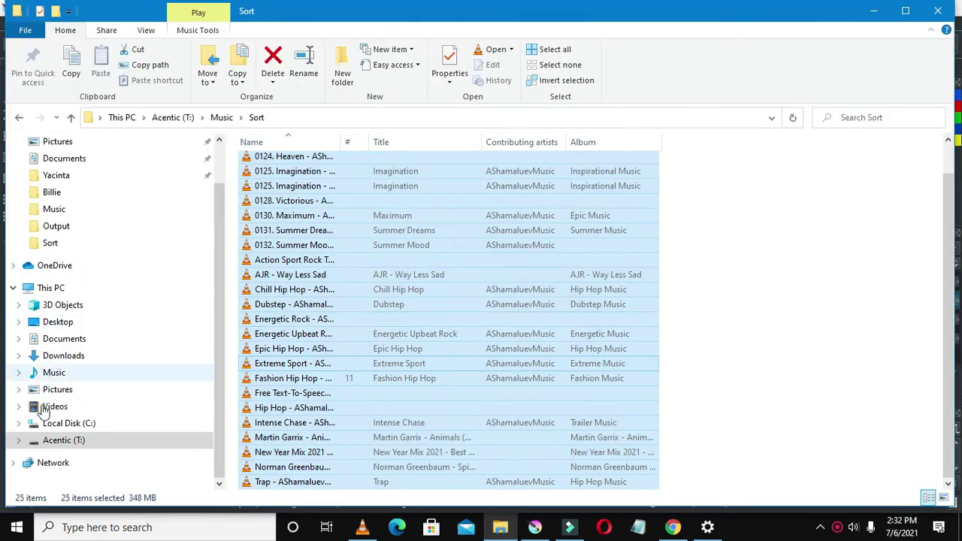
Open the website HD folder in Pictures on the Acentic (T:) drive
{"action": "left_click", "coordinate": [56, 447]}
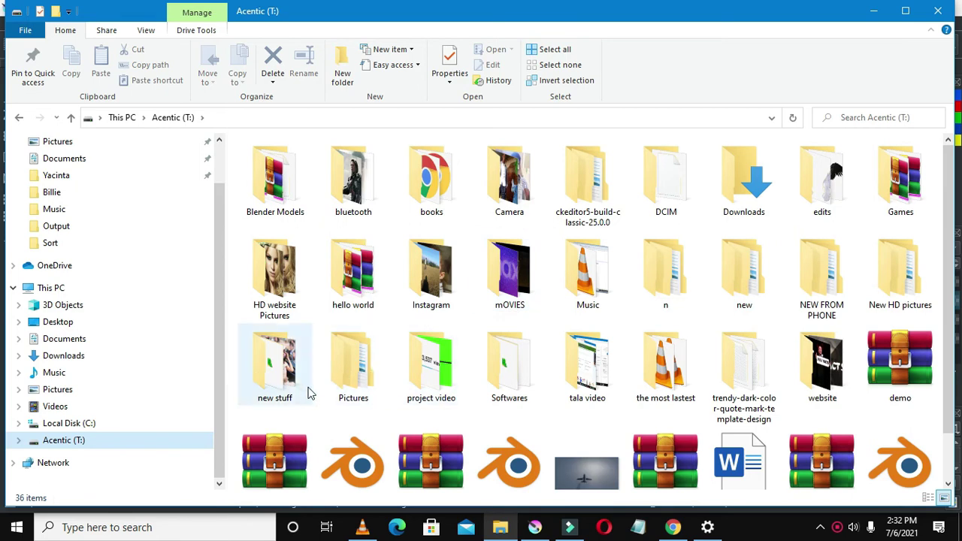
{"action": "double_click", "coordinate": [355, 365]}
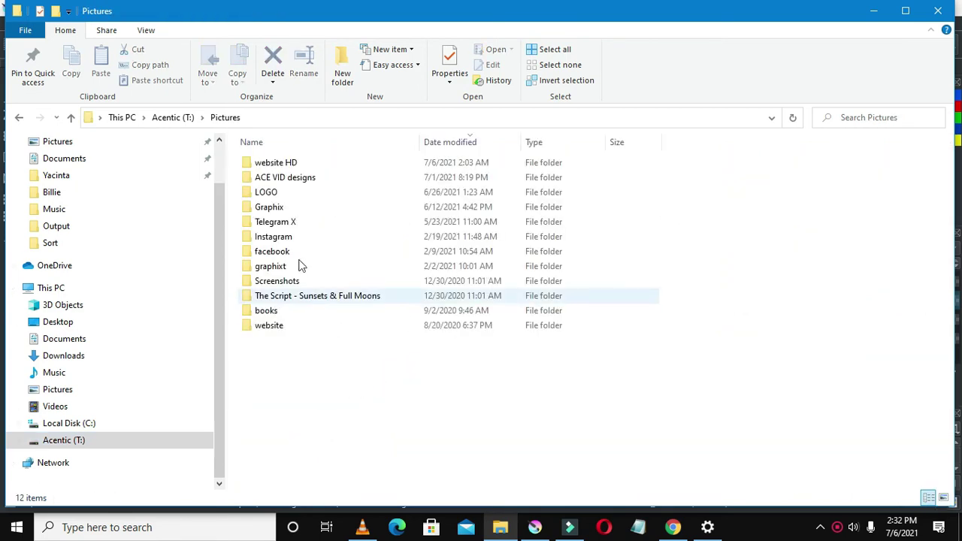
{"action": "double_click", "coordinate": [280, 164]}
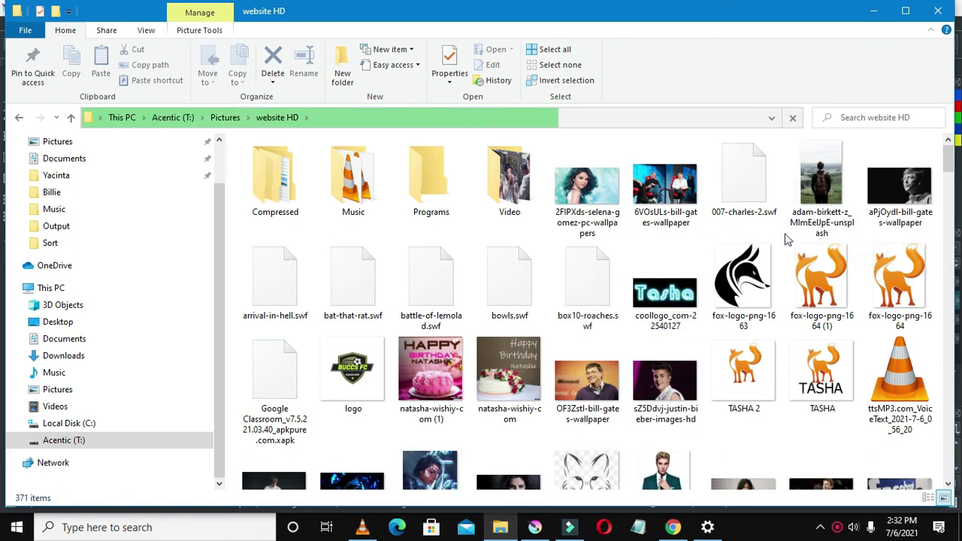
Select the wp4025650 wallpaper, the dark photo of the man in a suit
{"action": "scroll", "coordinate": [668, 276], "scroll_direction": "down", "scroll_amount": 2}
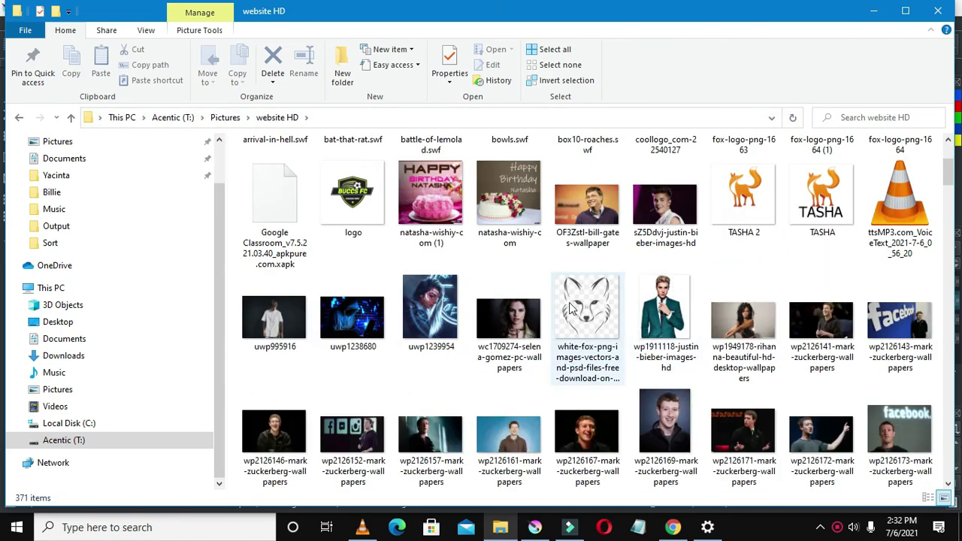
{"action": "scroll", "coordinate": [569, 305], "scroll_direction": "down", "scroll_amount": 2}
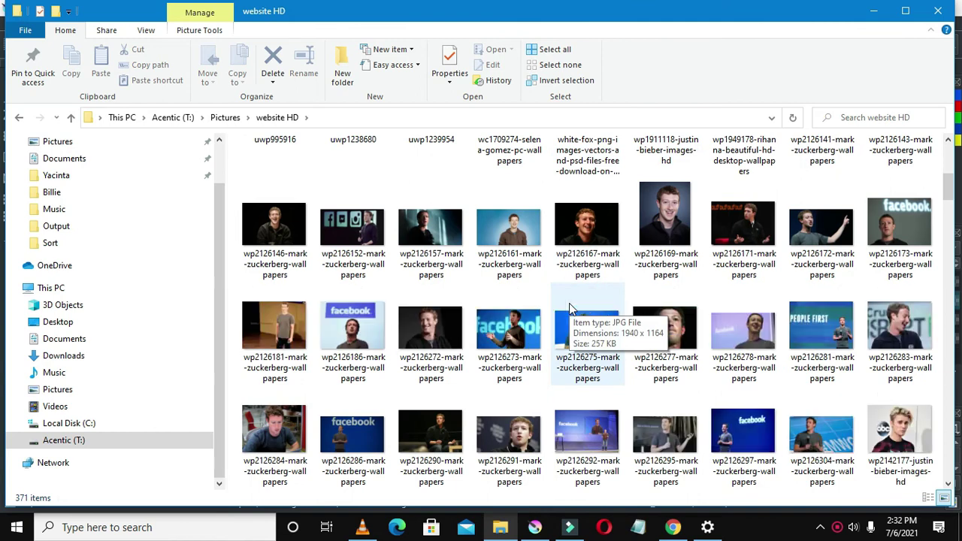
{"action": "scroll", "coordinate": [569, 308], "scroll_direction": "down", "scroll_amount": 2}
{"action": "scroll", "coordinate": [569, 308], "scroll_direction": "down", "scroll_amount": 2}
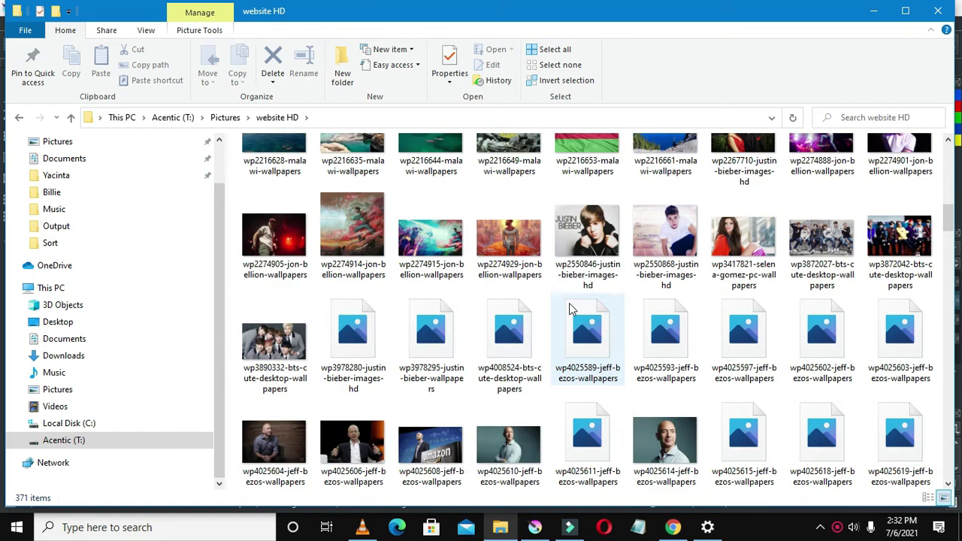
{"action": "scroll", "coordinate": [570, 308], "scroll_direction": "down", "scroll_amount": 2}
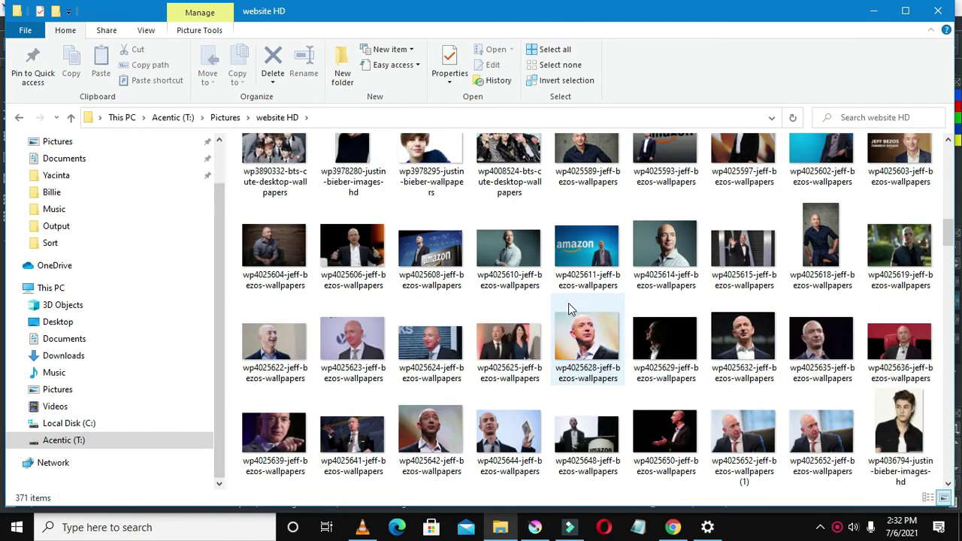
{"action": "scroll", "coordinate": [569, 308], "scroll_direction": "down", "scroll_amount": 3}
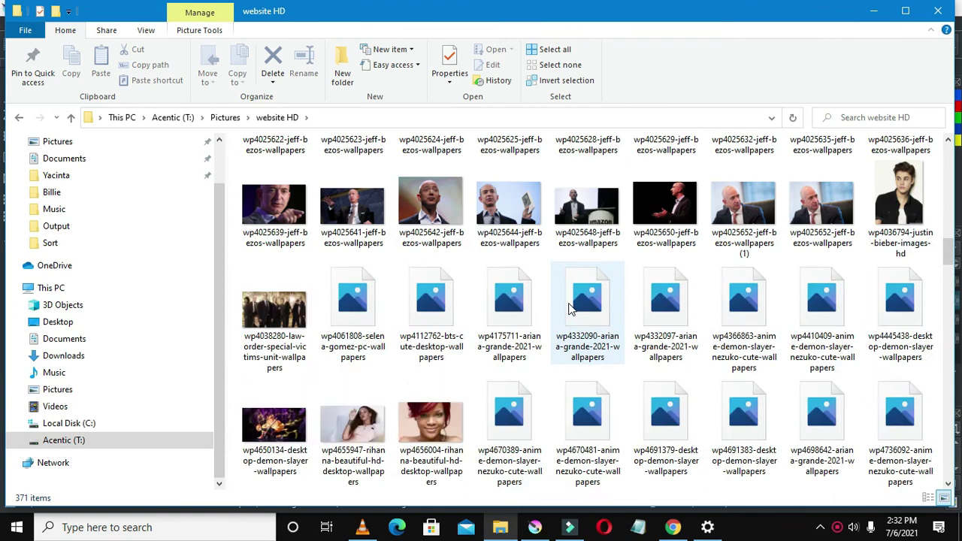
{"action": "left_click", "coordinate": [655, 204]}
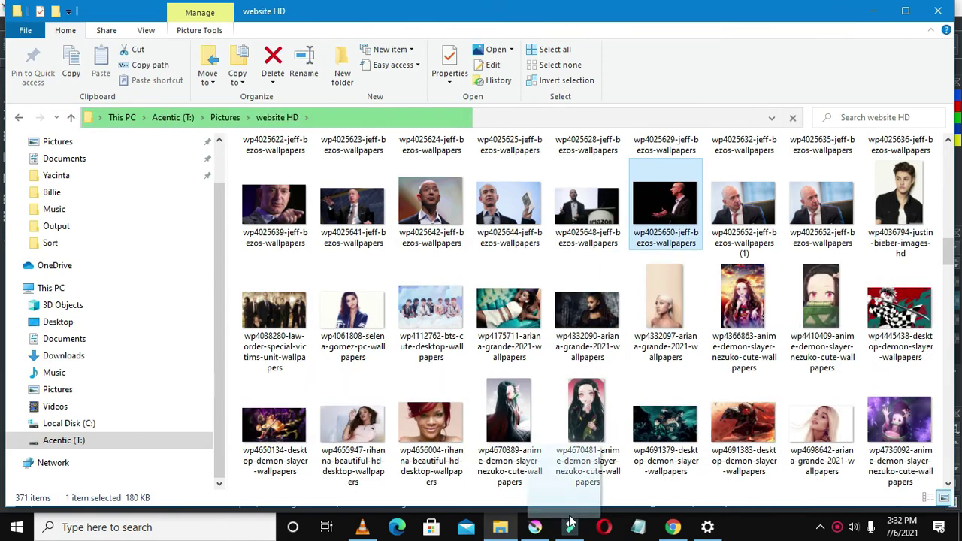
Drag the suited-man photo into Krita and insert it as a new layer
{"action": "left_click", "coordinate": [534, 527]}
{"action": "left_click_drag", "start_coordinate": [472, 424], "coordinate": [431, 353]}
{"action": "left_click", "coordinate": [454, 370]}
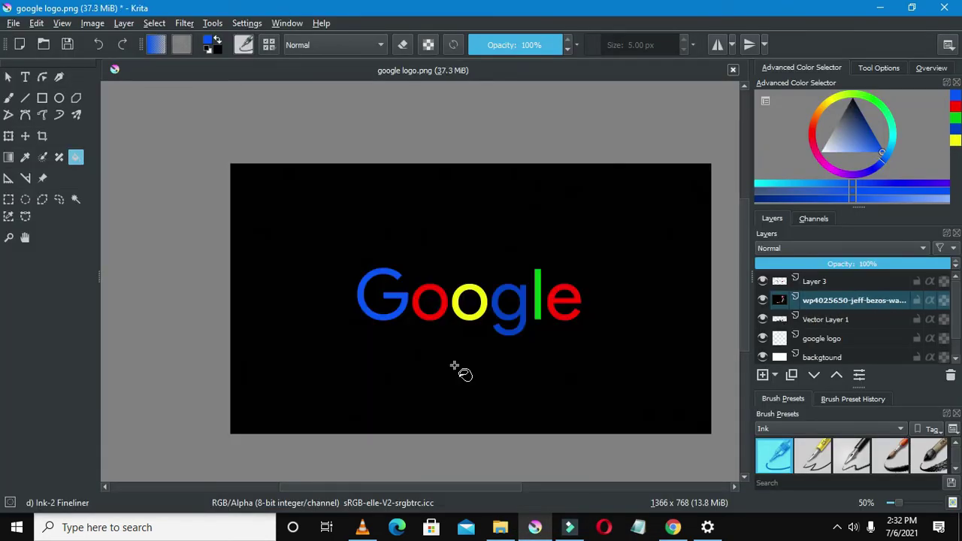
{"action": "scroll", "coordinate": [454, 366], "scroll_direction": "down", "scroll_amount": 2}
{"action": "scroll", "coordinate": [454, 366], "scroll_direction": "up", "scroll_amount": 1}
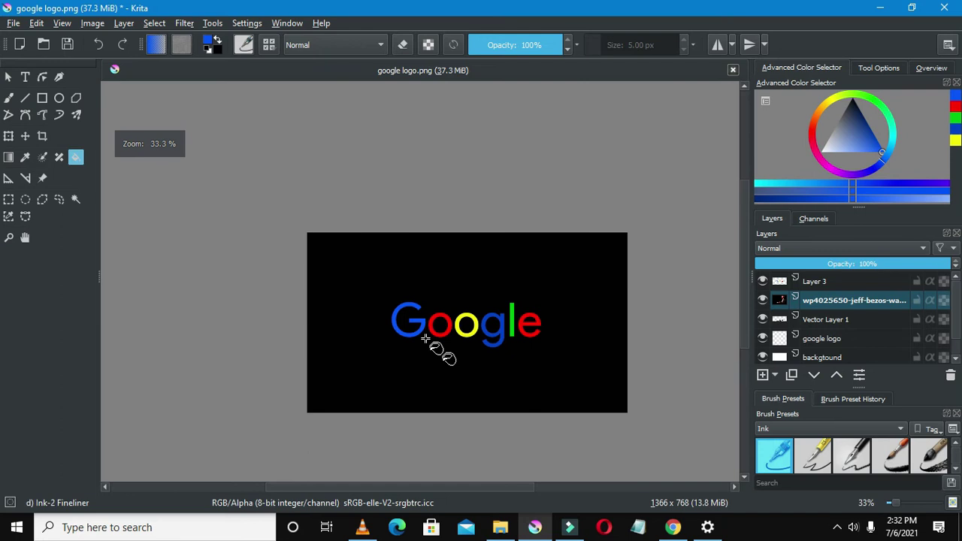
Try positioning the photo behind the logo with the Move tool, then delete its layer
{"action": "left_click", "coordinate": [25, 136]}
{"action": "left_click_drag", "start_coordinate": [477, 396], "coordinate": [367, 236]}
{"action": "left_click_drag", "start_coordinate": [497, 357], "coordinate": [398, 481]}
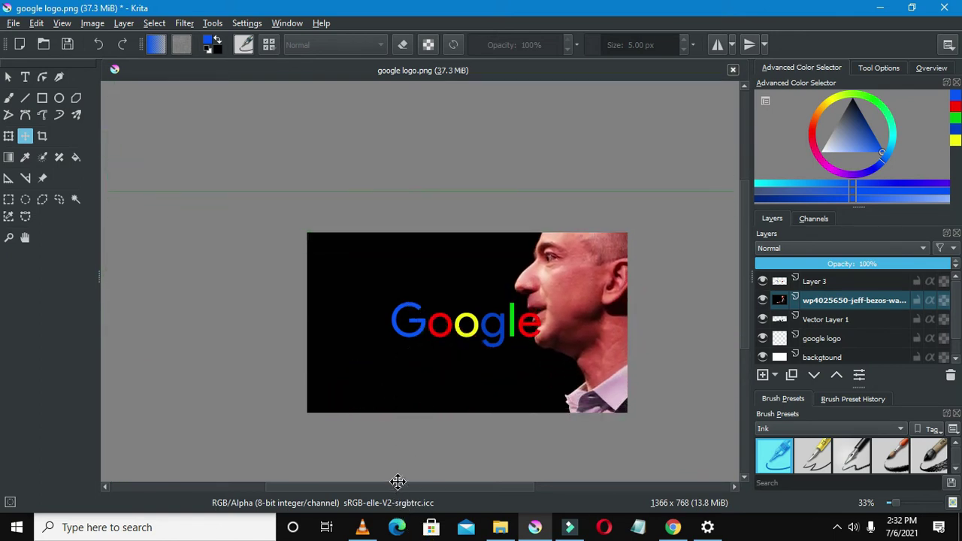
{"action": "left_click_drag", "start_coordinate": [367, 450], "coordinate": [342, 308]}
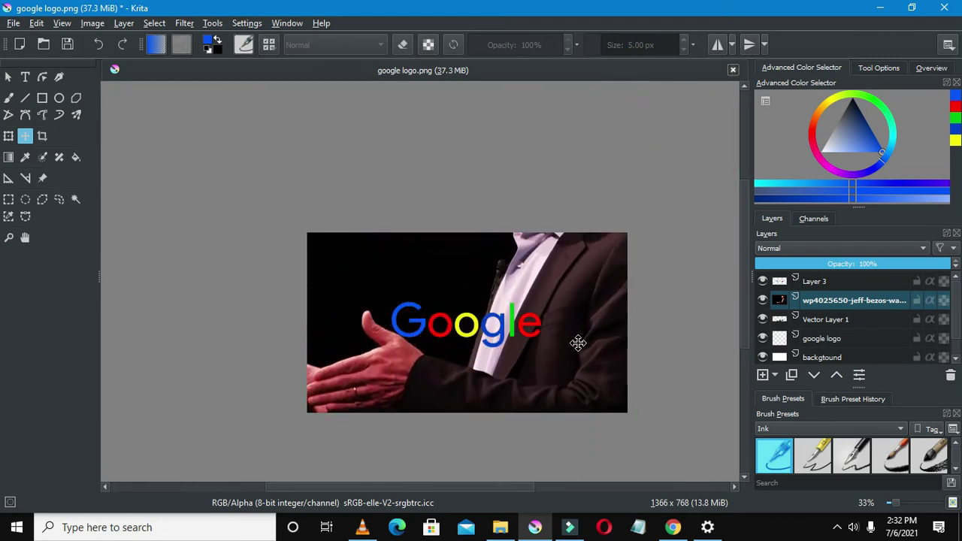
{"action": "left_click", "coordinate": [952, 378]}
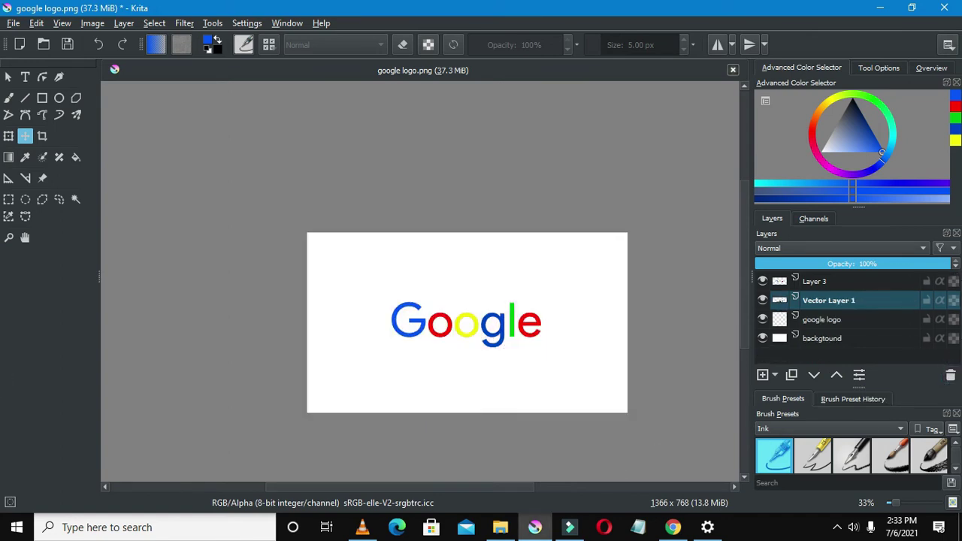
Drag the wp5227274 grey-blazer photo from the website HD folder onto the Krita canvas
{"action": "left_click", "coordinate": [502, 529]}
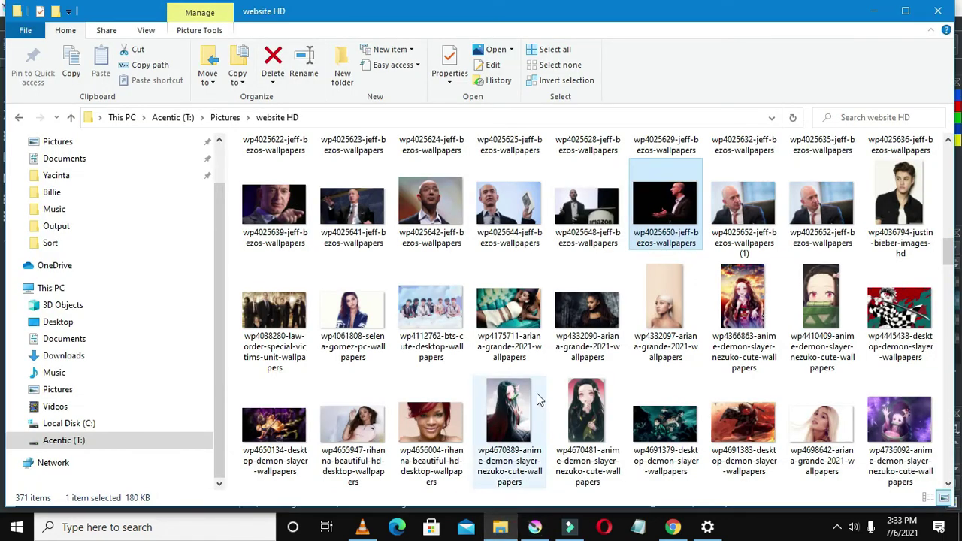
{"action": "scroll", "coordinate": [538, 399], "scroll_direction": "down", "scroll_amount": 3}
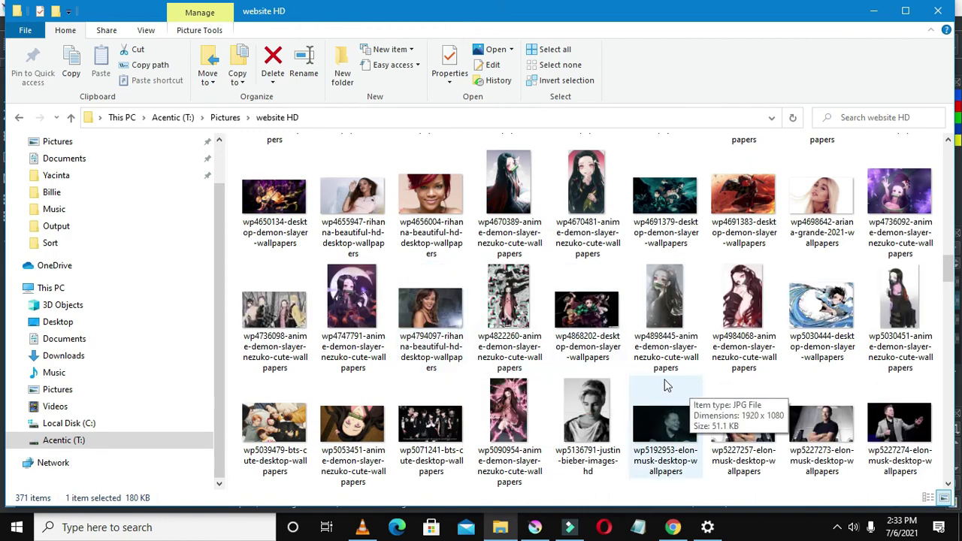
{"action": "left_click_drag", "start_coordinate": [899, 420], "coordinate": [528, 388]}
Insert the grey-blazer photo as a new layer and shift it left behind the logo
{"action": "left_click", "coordinate": [528, 380]}
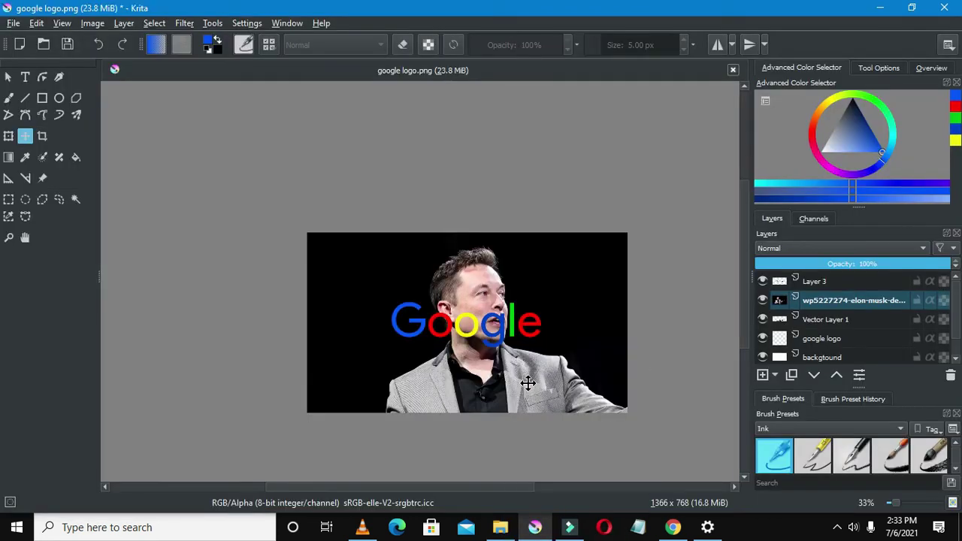
{"action": "scroll", "coordinate": [493, 334], "scroll_direction": "up", "scroll_amount": 1}
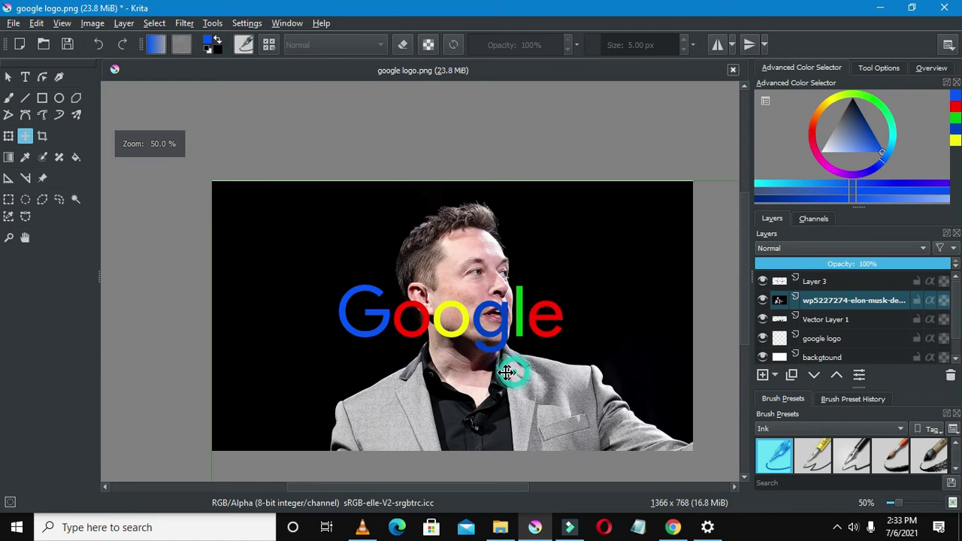
{"action": "left_click_drag", "start_coordinate": [510, 372], "coordinate": [318, 364]}
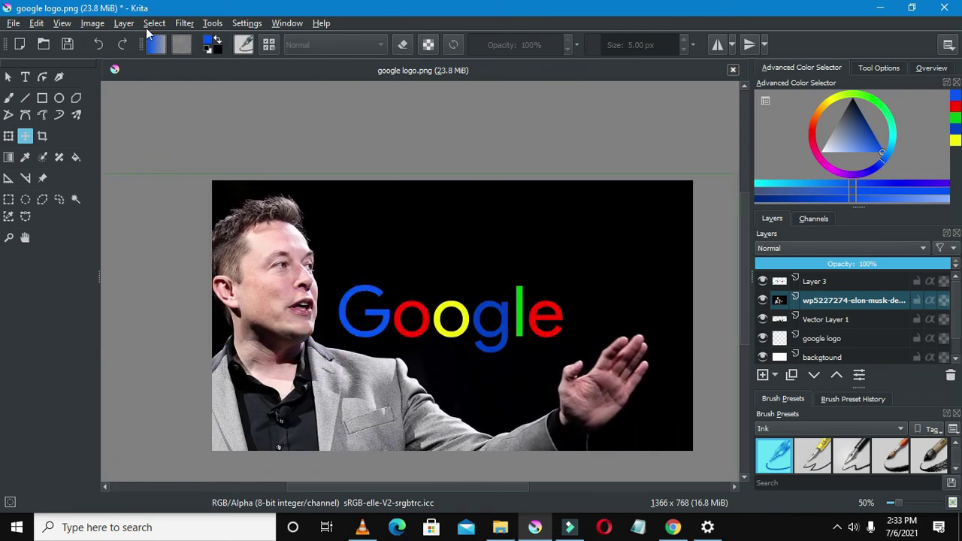
{"action": "scroll", "coordinate": [315, 225], "scroll_direction": "down", "scroll_amount": 2}
{"action": "scroll", "coordinate": [315, 225], "scroll_direction": "up", "scroll_amount": 1}
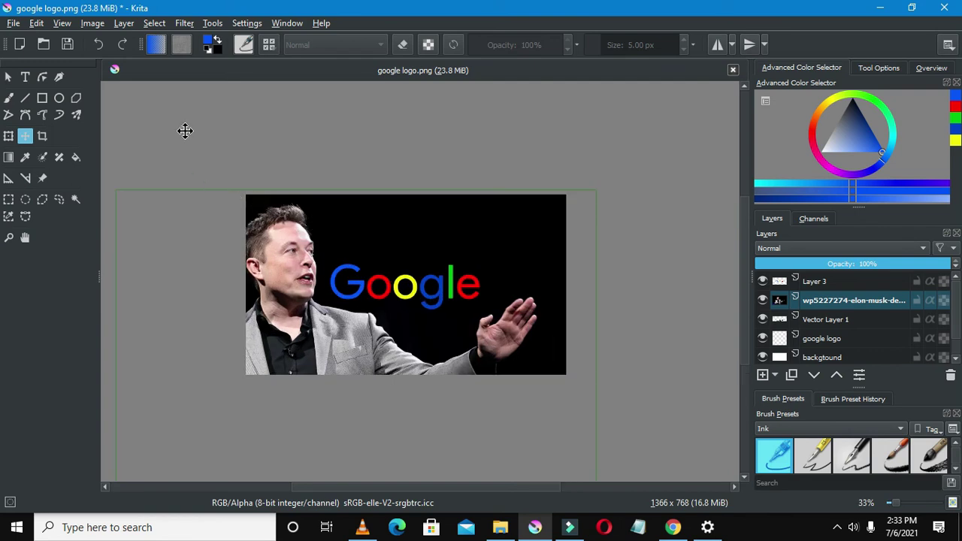
{"action": "scroll", "coordinate": [217, 131], "scroll_direction": "up", "scroll_amount": 1}
Mirror the photo layer horizontally and nudge it slightly right
{"action": "left_click", "coordinate": [184, 23]}
{"action": "mouse_move", "coordinate": [161, 30]}
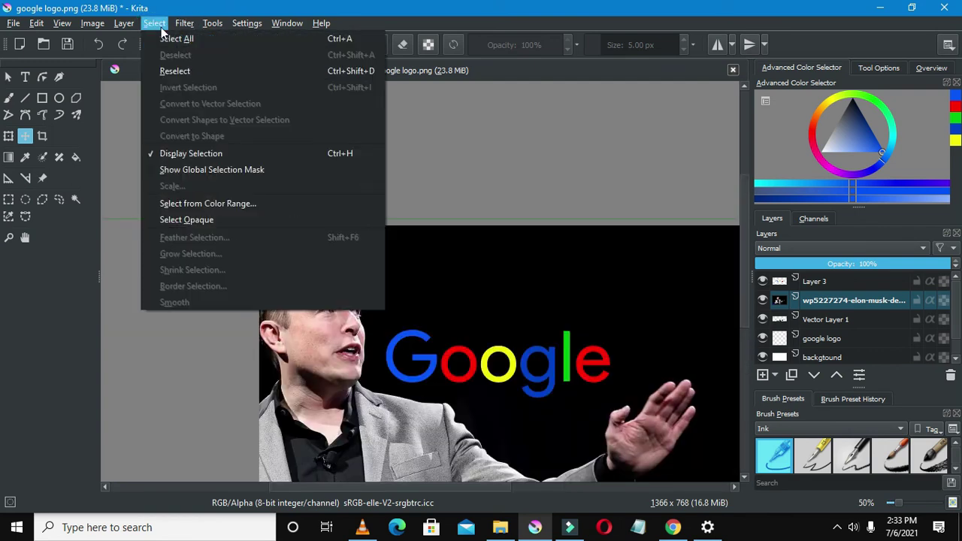
{"action": "mouse_move", "coordinate": [124, 23]}
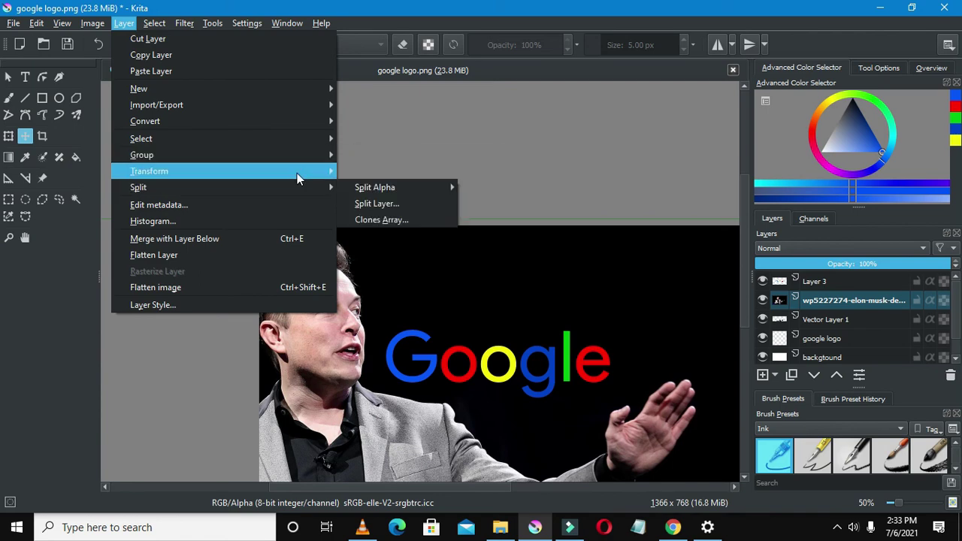
{"action": "mouse_move", "coordinate": [300, 173]}
{"action": "left_click", "coordinate": [360, 175]}
{"action": "scroll", "coordinate": [482, 217], "scroll_direction": "down", "scroll_amount": 2}
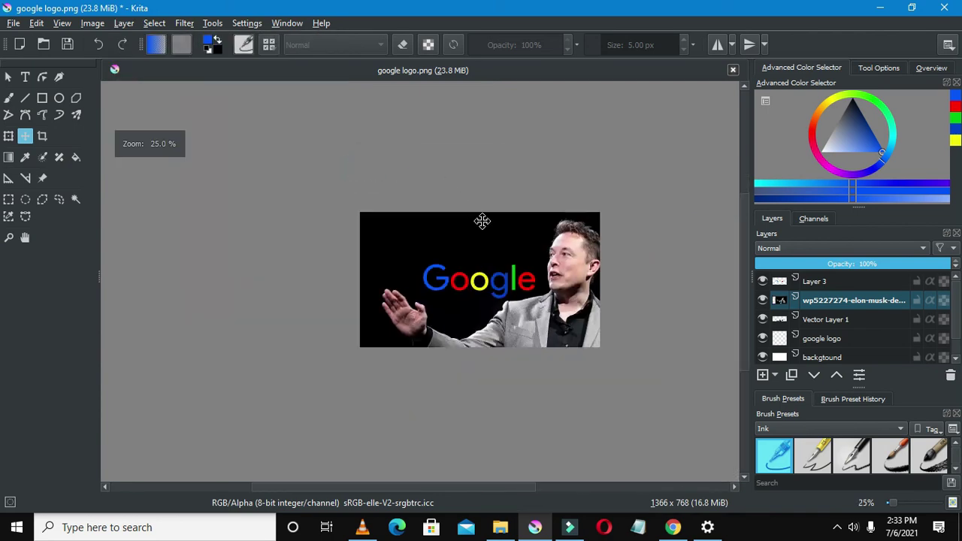
{"action": "scroll", "coordinate": [497, 248], "scroll_direction": "up", "scroll_amount": 1}
{"action": "left_click_drag", "start_coordinate": [504, 309], "coordinate": [507, 307]}
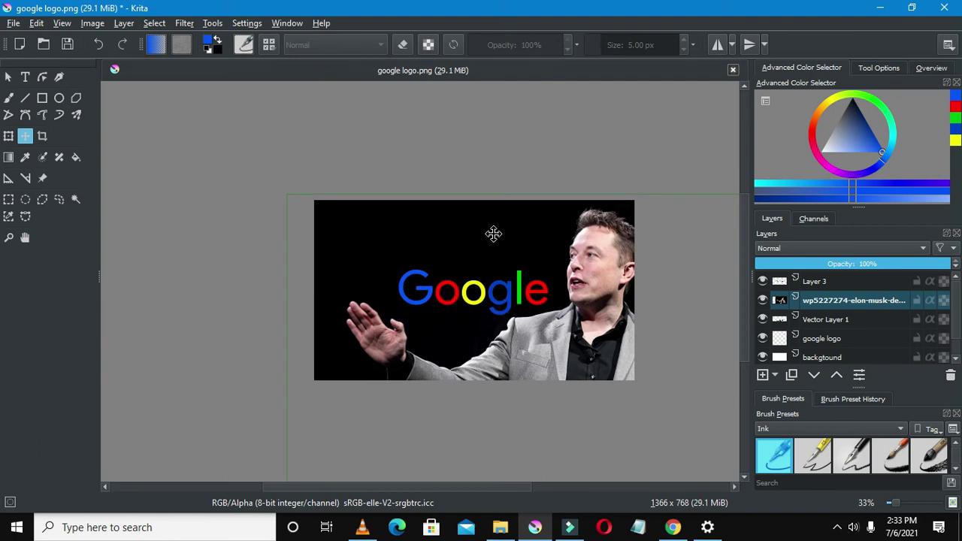
Delete the spare Layer 3 from the Layers docker
{"action": "left_click", "coordinate": [793, 285]}
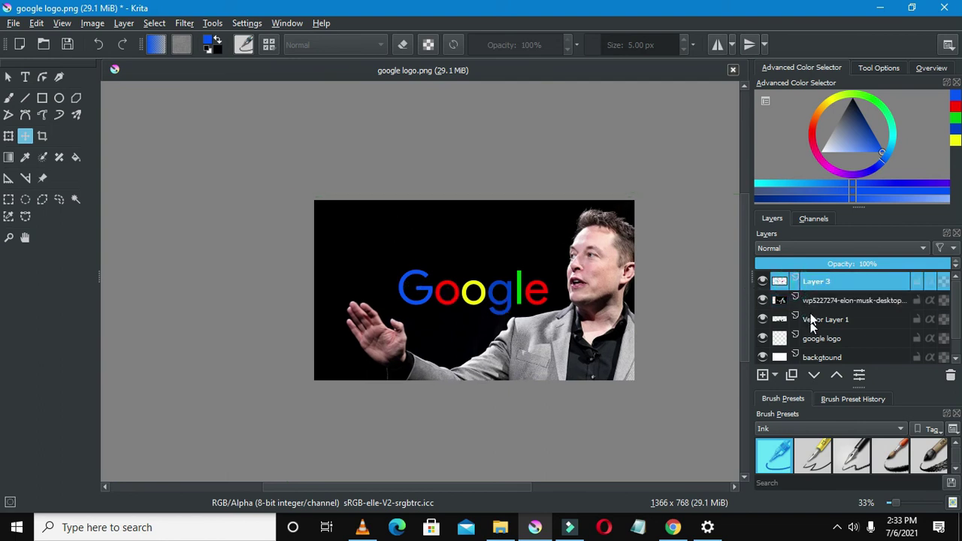
{"action": "left_click", "coordinate": [812, 297]}
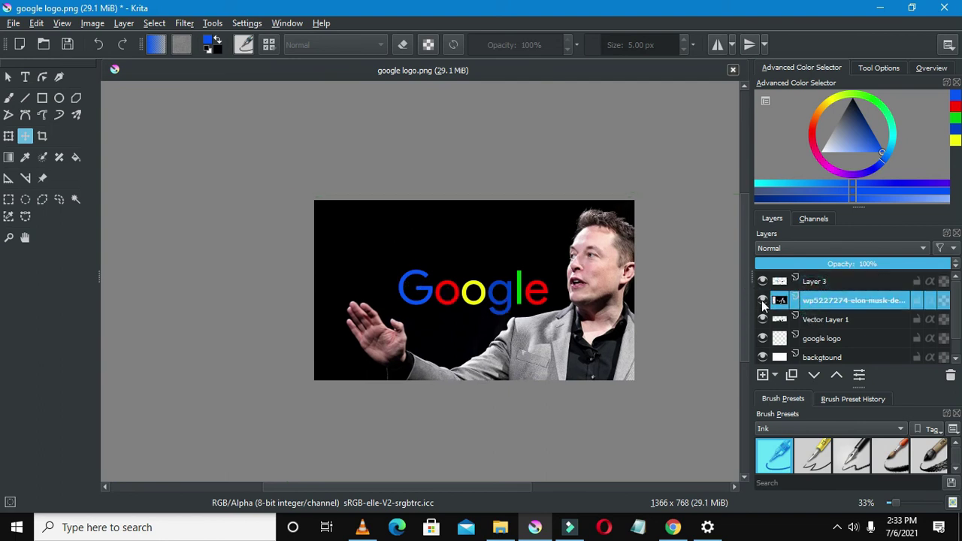
{"action": "left_click", "coordinate": [763, 300]}
{"action": "left_click_drag", "start_coordinate": [778, 285], "coordinate": [793, 303]}
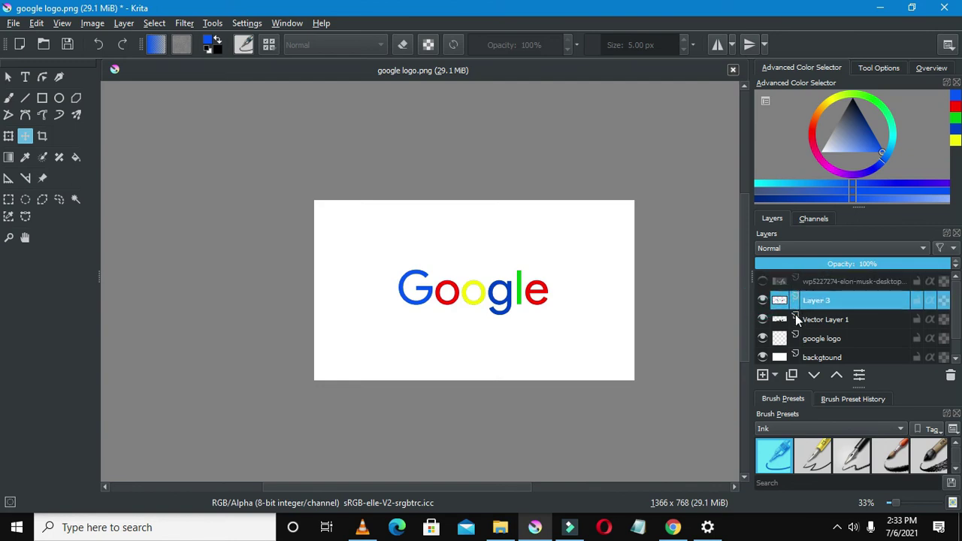
{"action": "key", "text": "shift+Delete"}
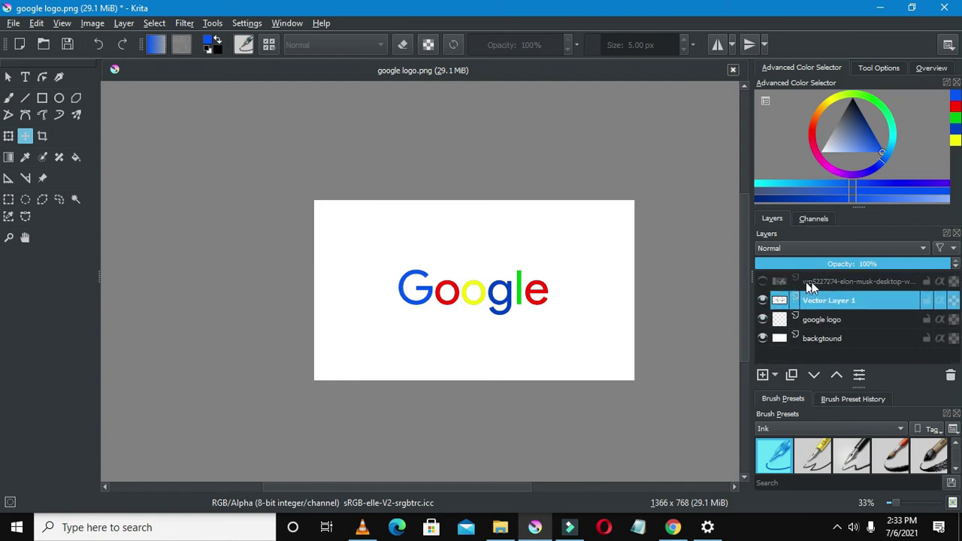
Make the photo visible again and move Vector Layer 1 to the top of the stack
{"action": "left_click", "coordinate": [788, 290]}
{"action": "left_click", "coordinate": [763, 280]}
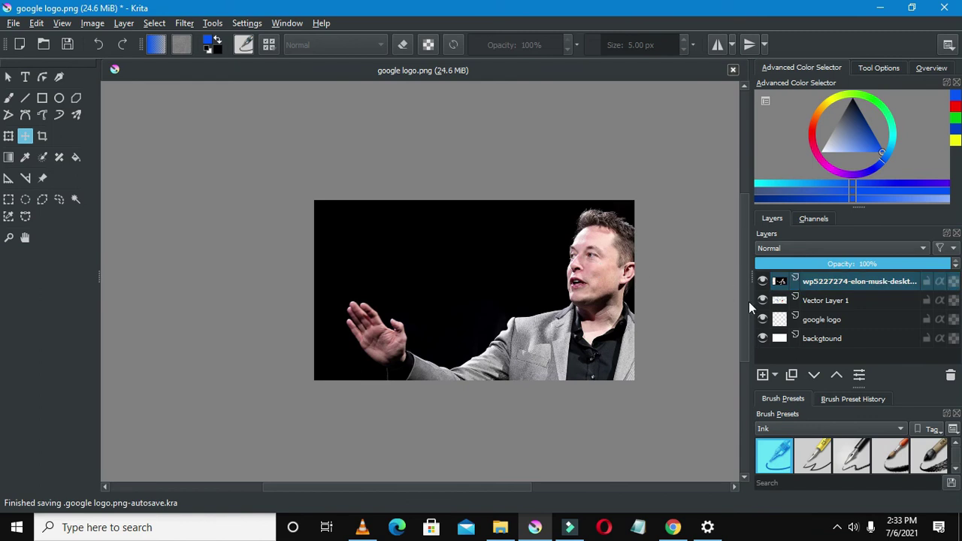
{"action": "left_click_drag", "start_coordinate": [814, 303], "coordinate": [809, 277]}
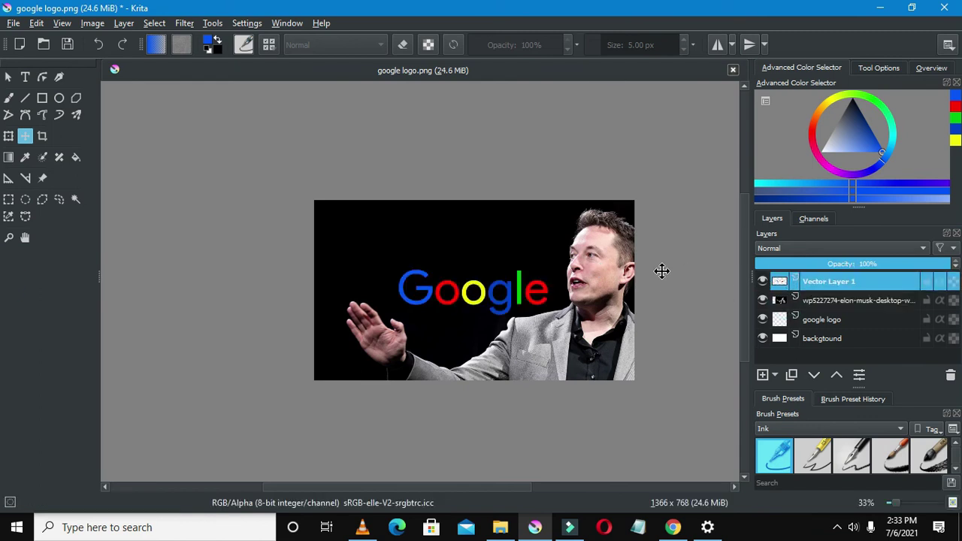
Position the Google logo on the black background left of the man, above his hand
{"action": "scroll", "coordinate": [492, 270], "scroll_direction": "up", "scroll_amount": 2}
{"action": "left_click_drag", "start_coordinate": [495, 285], "coordinate": [424, 289]}
{"action": "scroll", "coordinate": [424, 288], "scroll_direction": "down", "scroll_amount": 2}
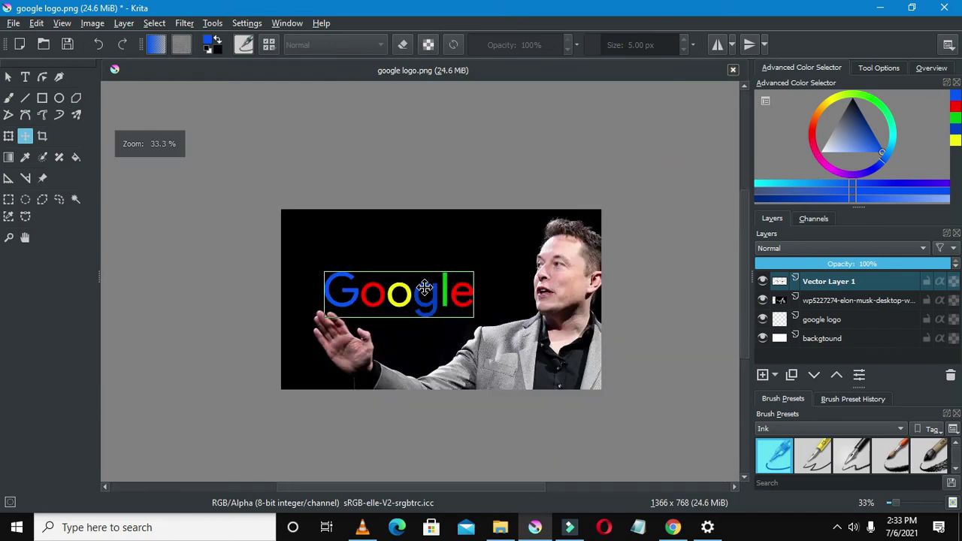
{"action": "scroll", "coordinate": [427, 294], "scroll_direction": "up", "scroll_amount": 1}
{"action": "left_click_drag", "start_coordinate": [424, 290], "coordinate": [438, 291]}
{"action": "scroll", "coordinate": [448, 269], "scroll_direction": "down", "scroll_amount": 1}
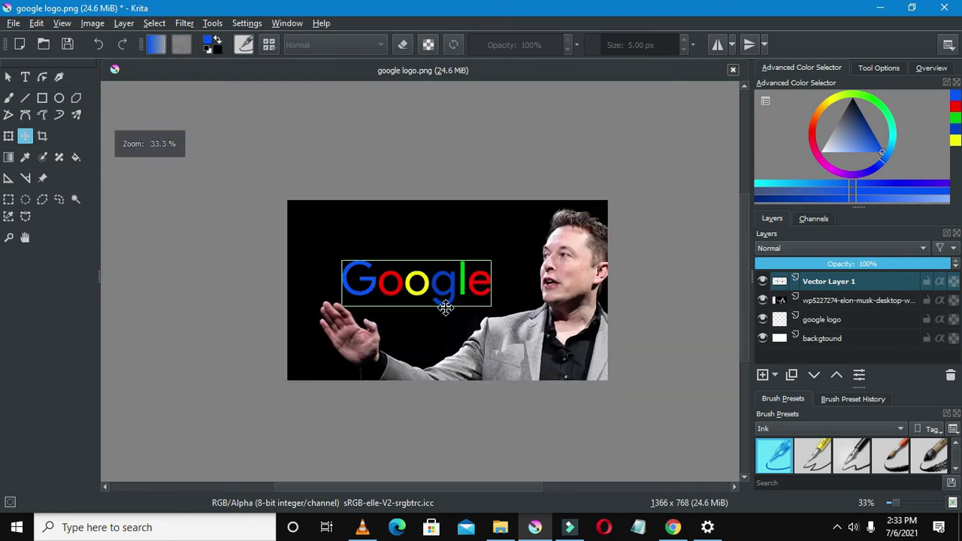
{"action": "scroll", "coordinate": [441, 301], "scroll_direction": "up", "scroll_amount": 1}
{"action": "scroll", "coordinate": [416, 277], "scroll_direction": "down", "scroll_amount": 2}
{"action": "scroll", "coordinate": [412, 276], "scroll_direction": "up", "scroll_amount": 2}
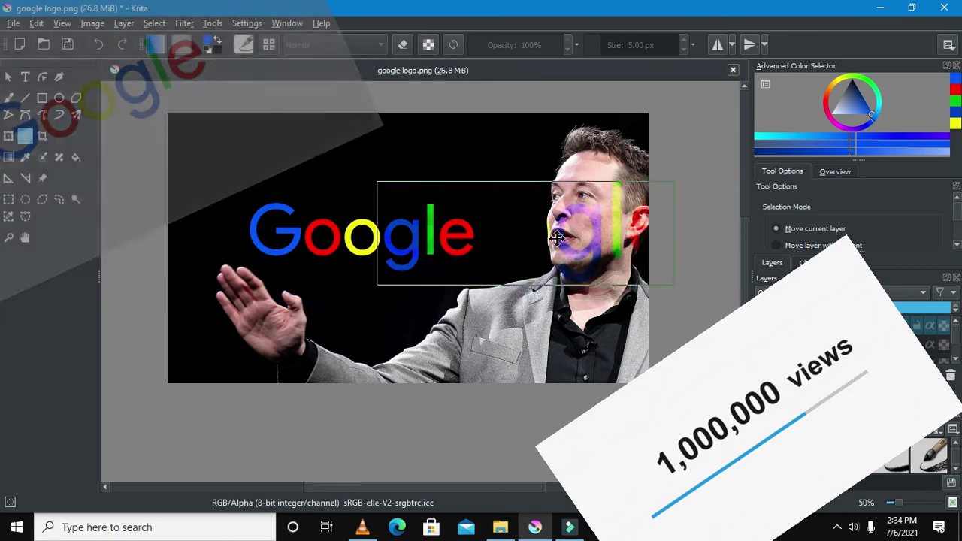
Move the Overlay copy of the Google logo down across the man's jacket
{"action": "left_click_drag", "start_coordinate": [555, 227], "coordinate": [552, 371]}
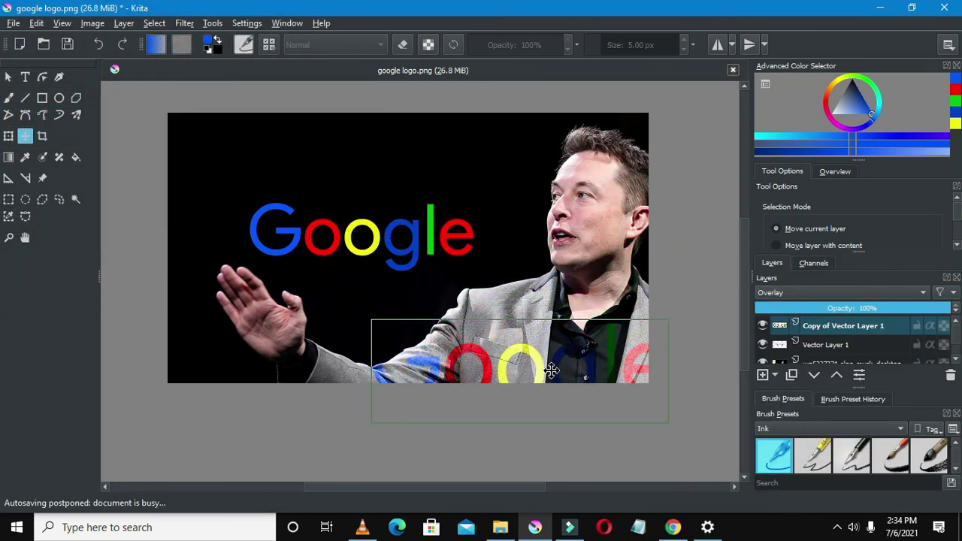